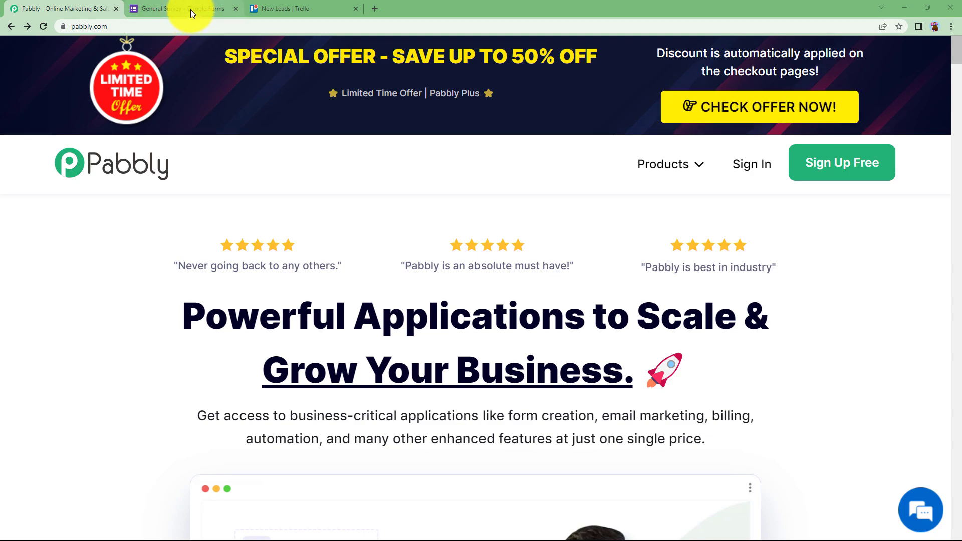
Review the New Leads Trello board and the General Survey's Name, Phone, Email and Date of Birth questions
left_click(266, 8)
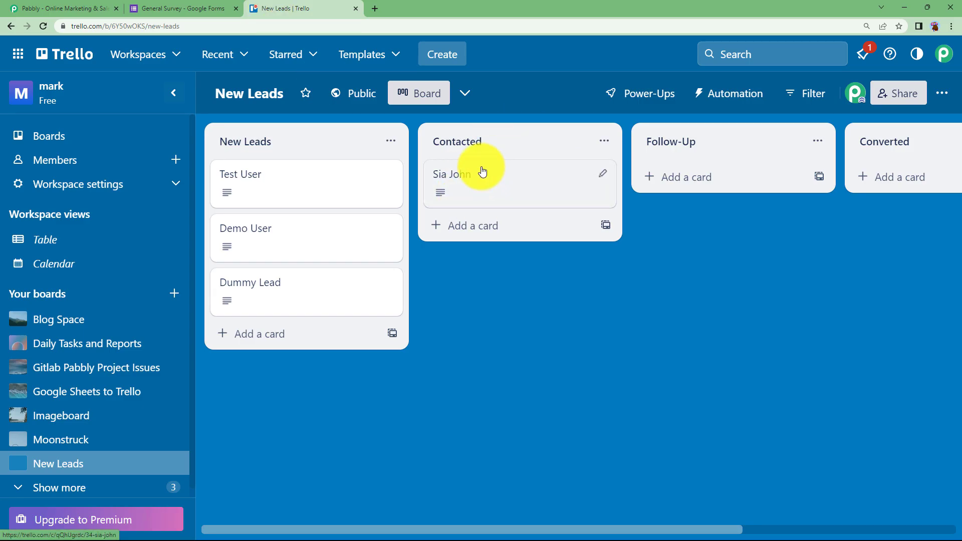
left_click(206, 7)
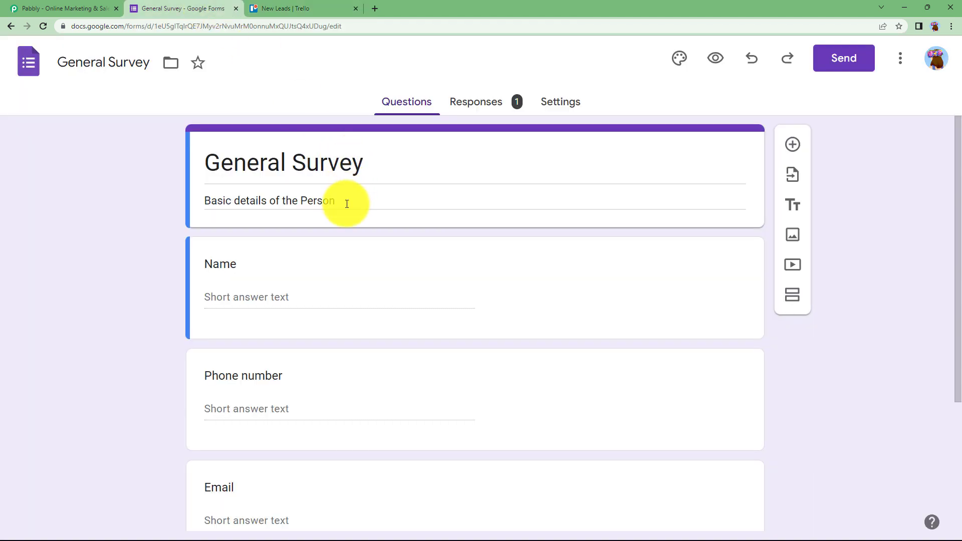
scroll(345, 203, "down", 4)
scroll(345, 203, "up", 4)
scroll(323, 271, "down", 3)
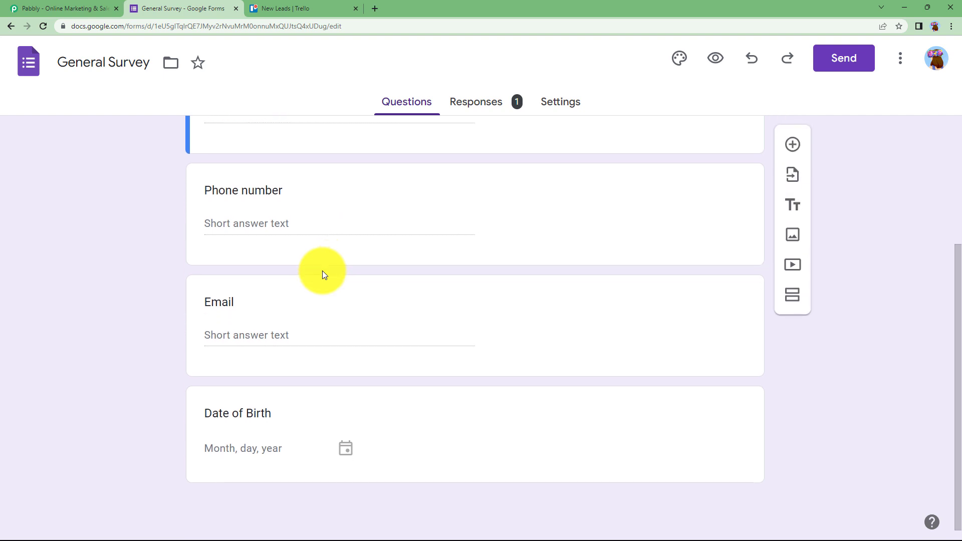
scroll(322, 270, "up", 3)
left_click(301, 8)
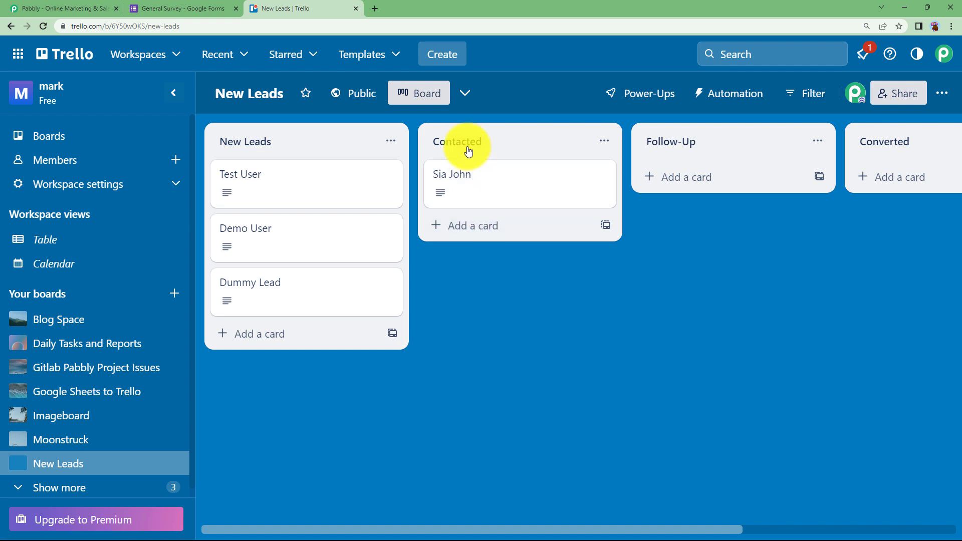
left_click(205, 8)
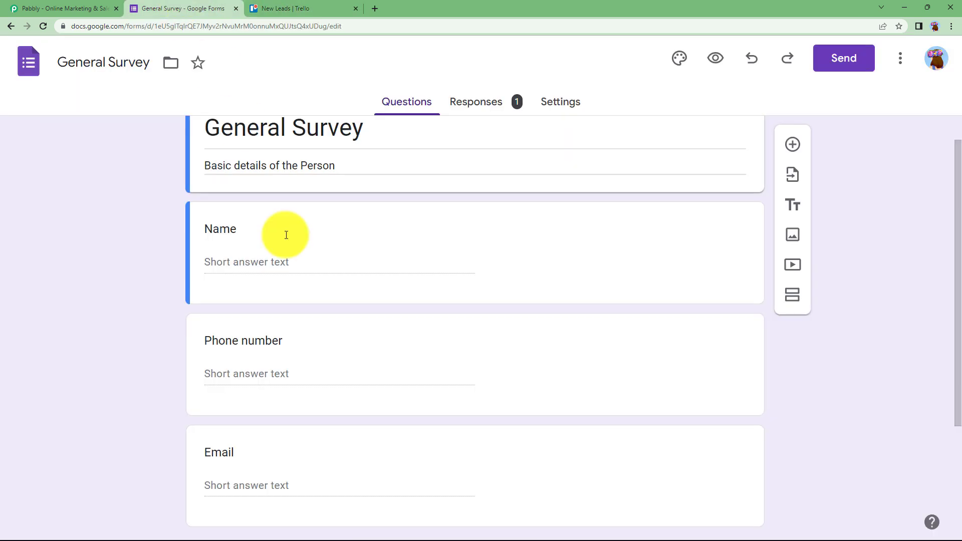
left_click(64, 13)
Sign in to Pabbly and launch Pabbly Connect from the All Apps page
left_click(761, 167)
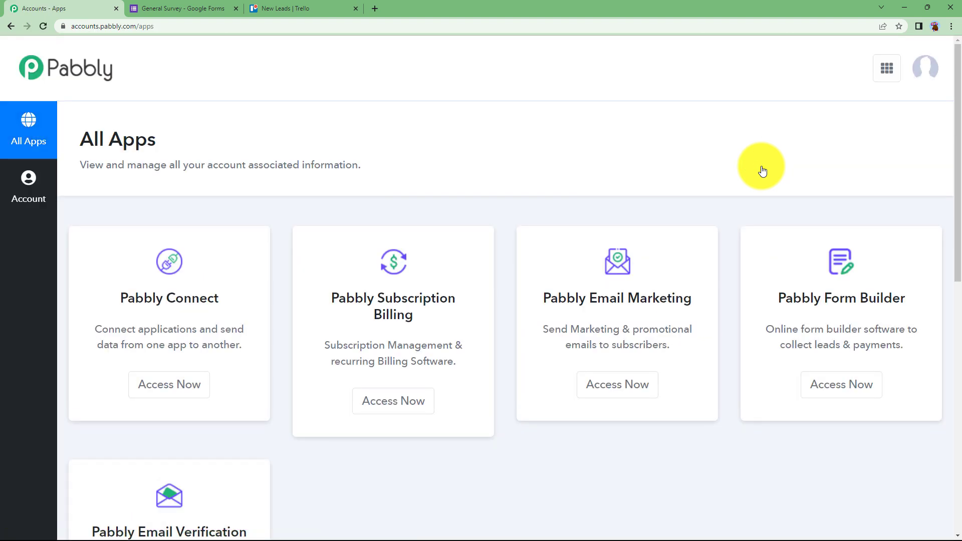
scroll(294, 266, "down", 3)
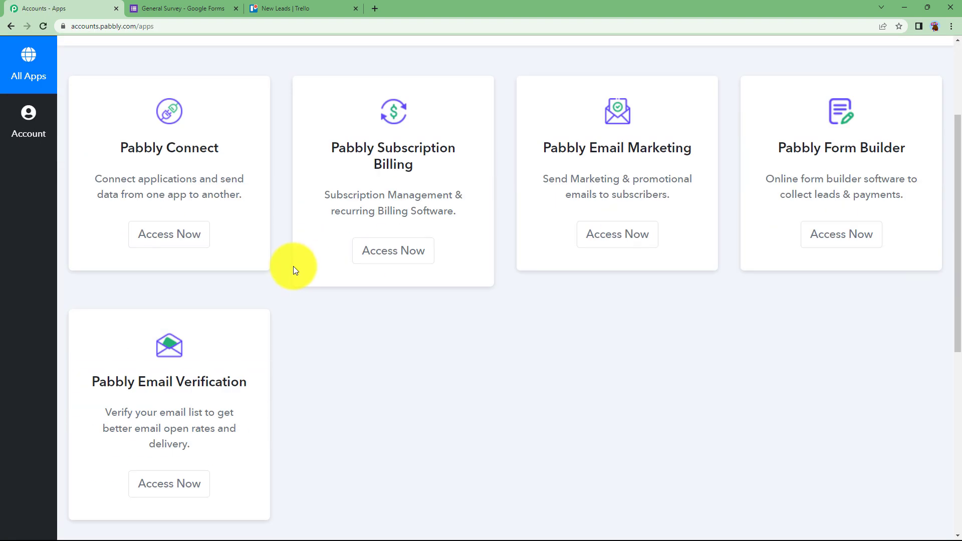
left_click_drag(115, 144, 247, 196)
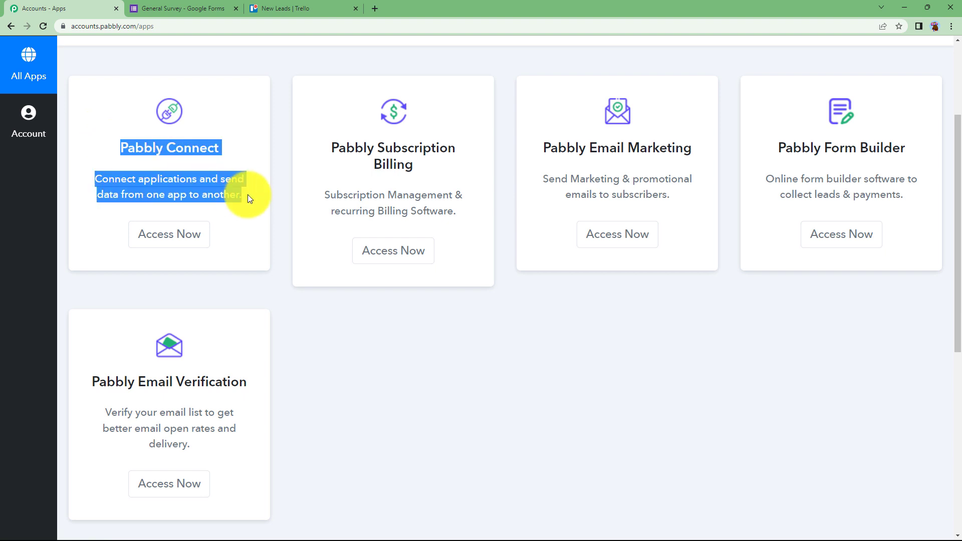
left_click(200, 236)
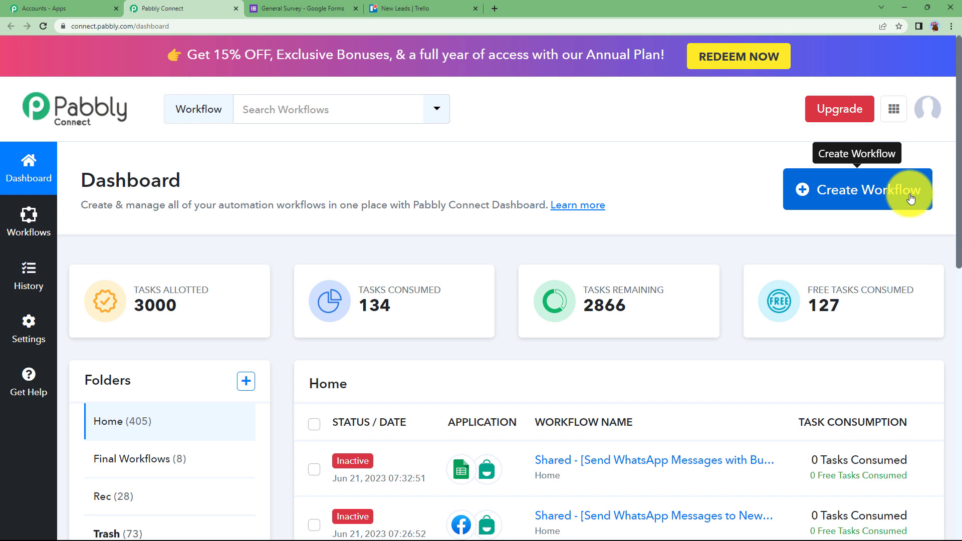
Create the workflow 'Create a Trello Card in a Particular List for Google Form Responses' and collapse its trigger
left_click(915, 203)
left_click(558, 297)
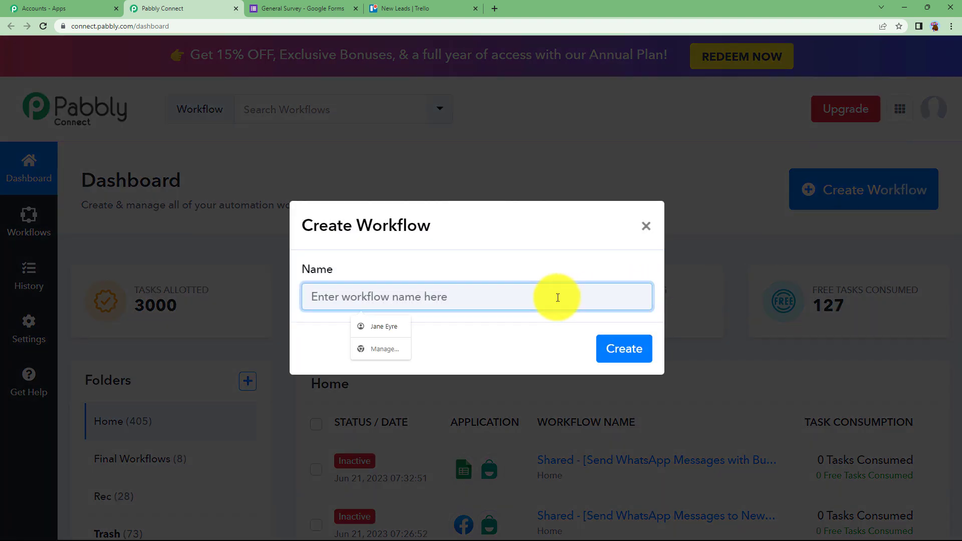
type("Create a Trello Card in a Particular List")
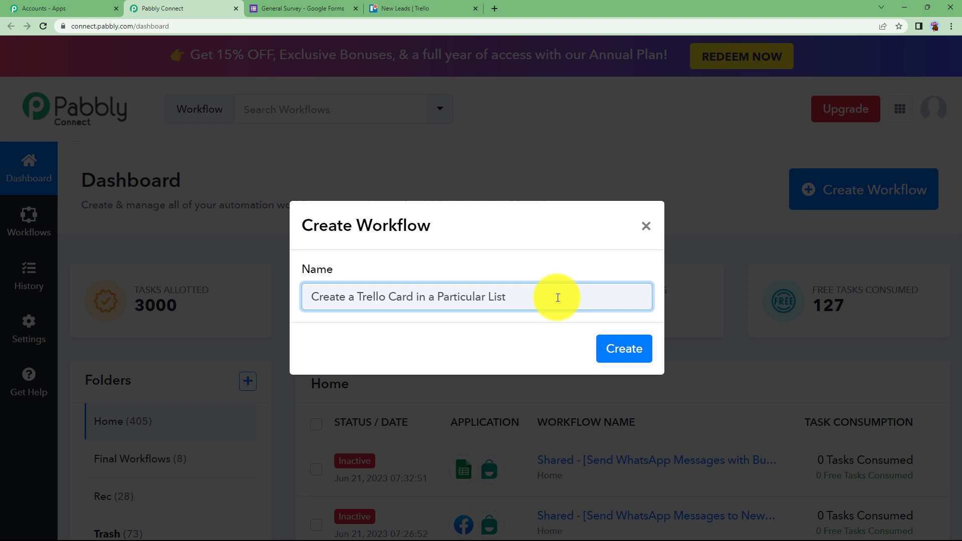
type(" for Google Form Responses")
left_click(624, 345)
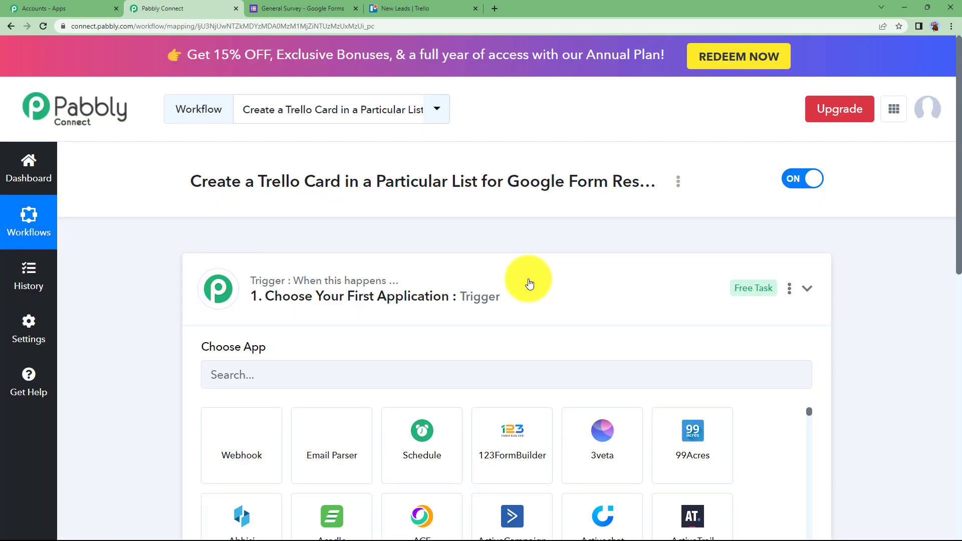
left_click(529, 285)
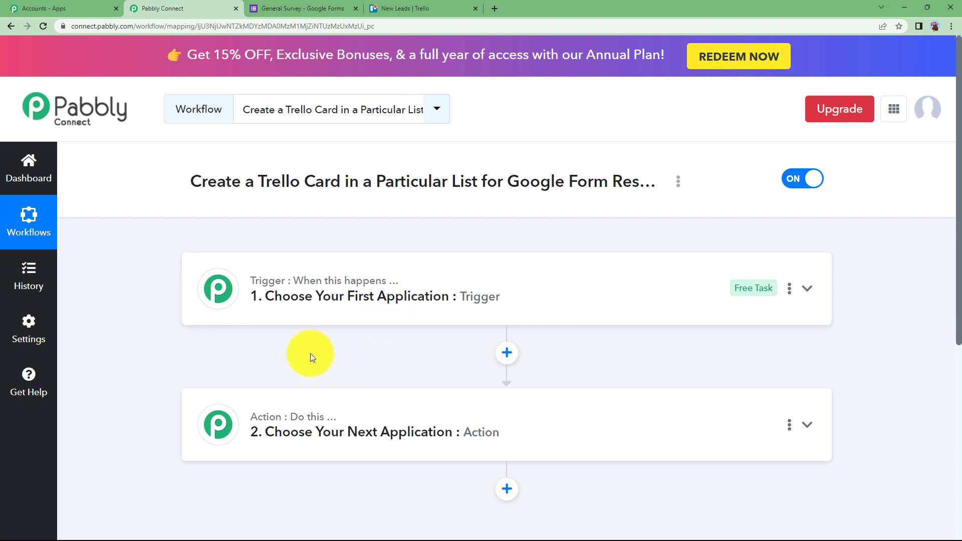
Recheck the New Leads board and General Survey form, then expand the workflow's trigger step
left_click(406, 5)
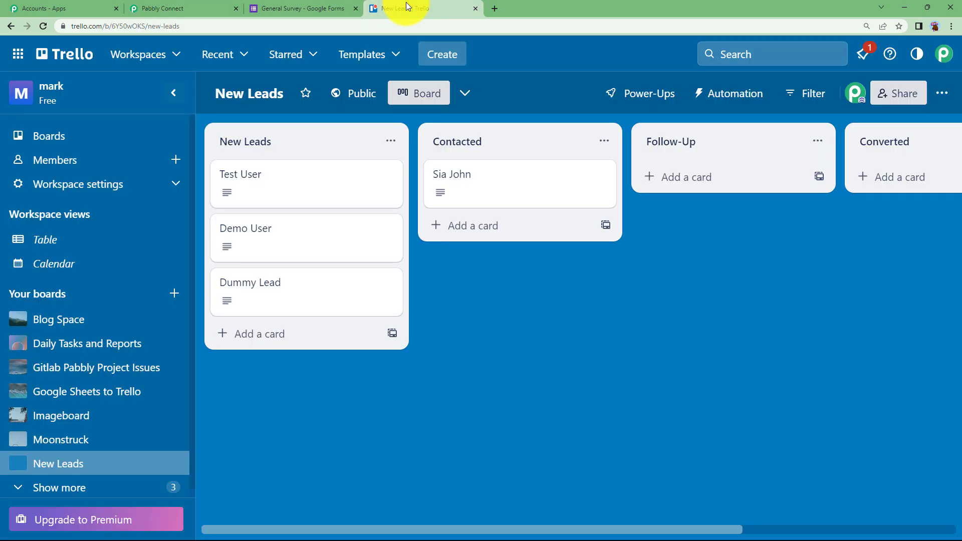
left_click(293, 5)
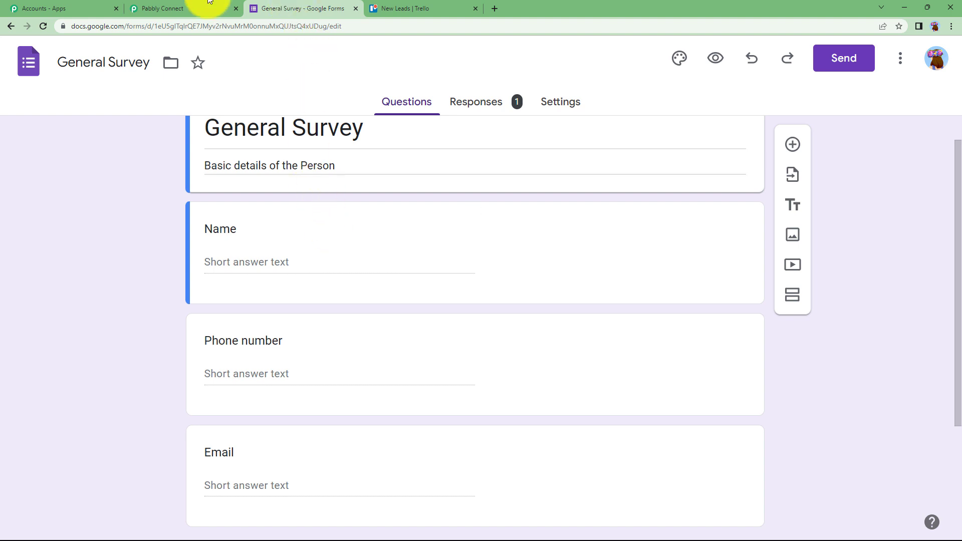
left_click(161, 7)
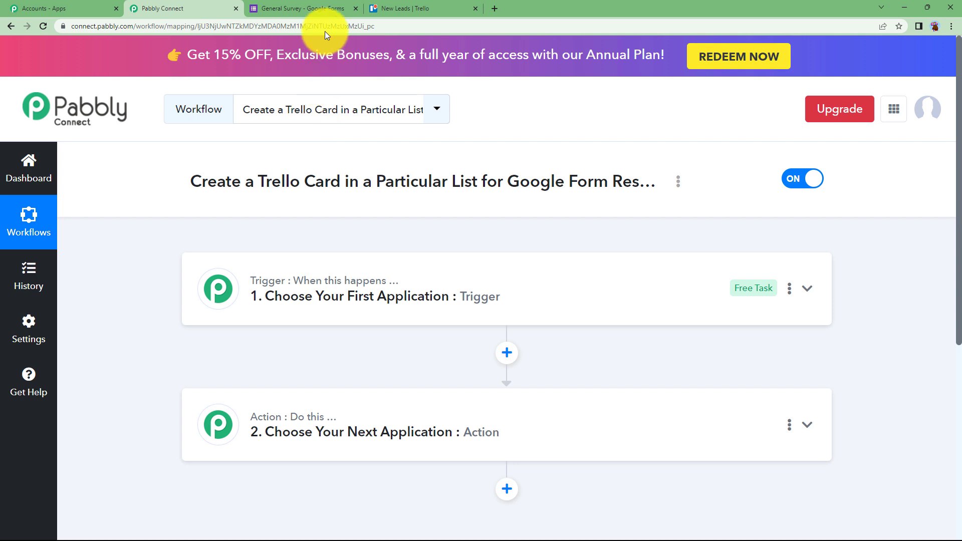
left_click(321, 8)
left_click(396, 7)
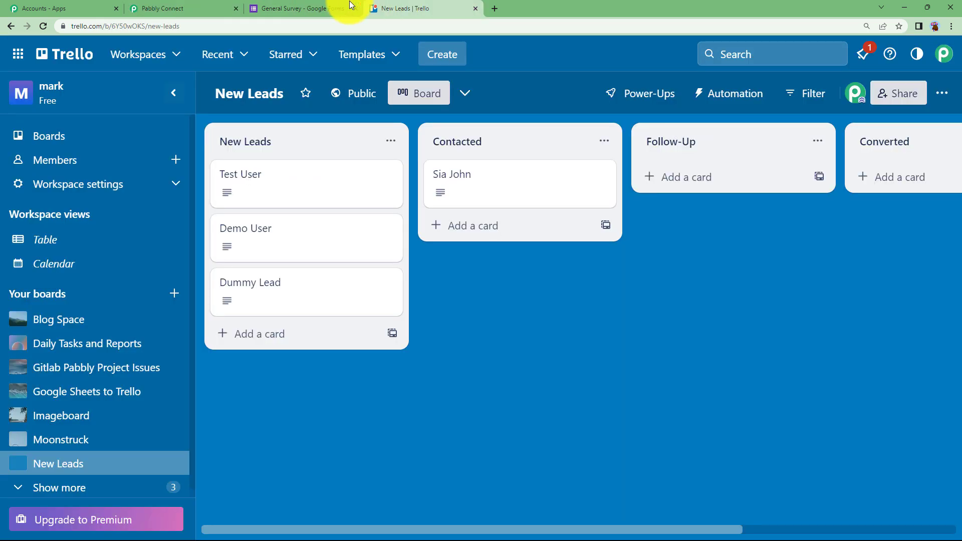
left_click(193, 7)
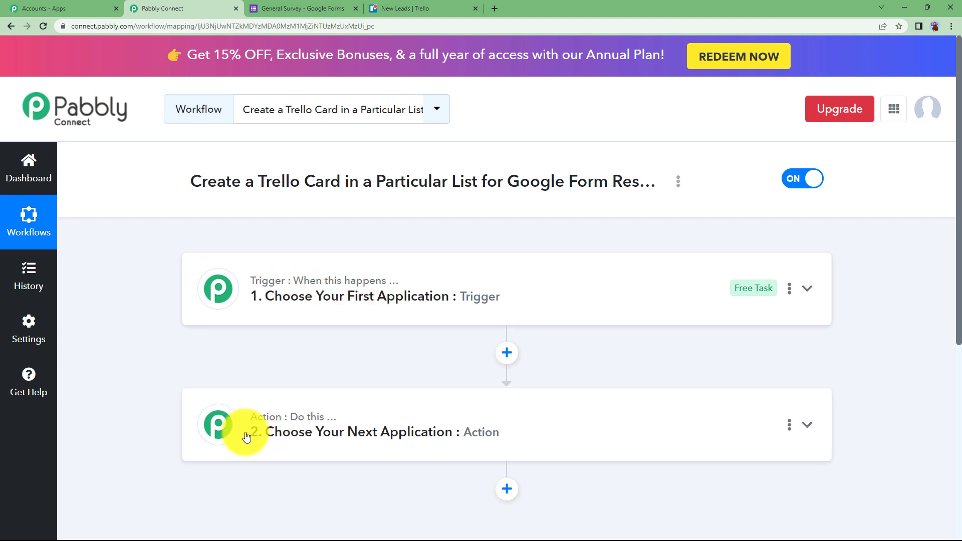
left_click(319, 294)
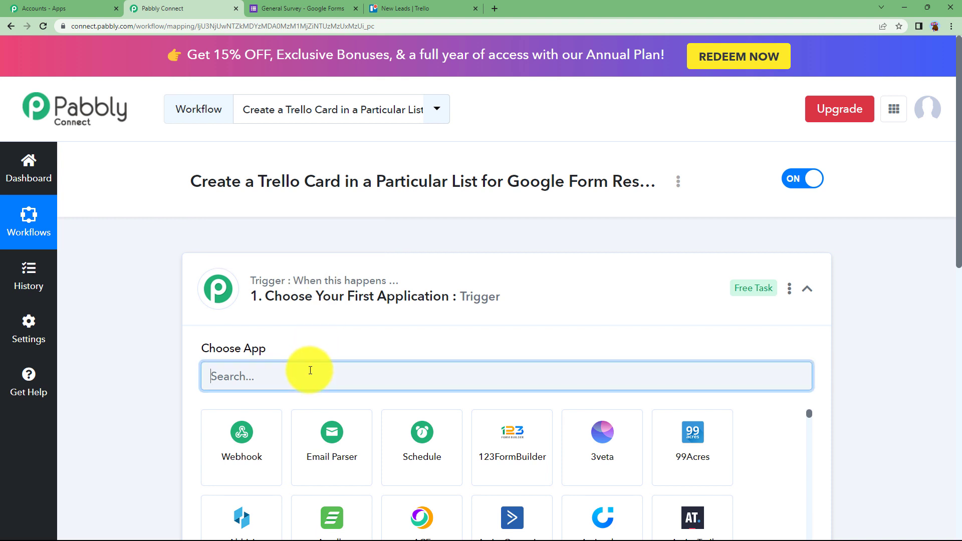
Search 'googl' and select Google Forms as the trigger app
left_click(323, 307)
left_click(329, 321)
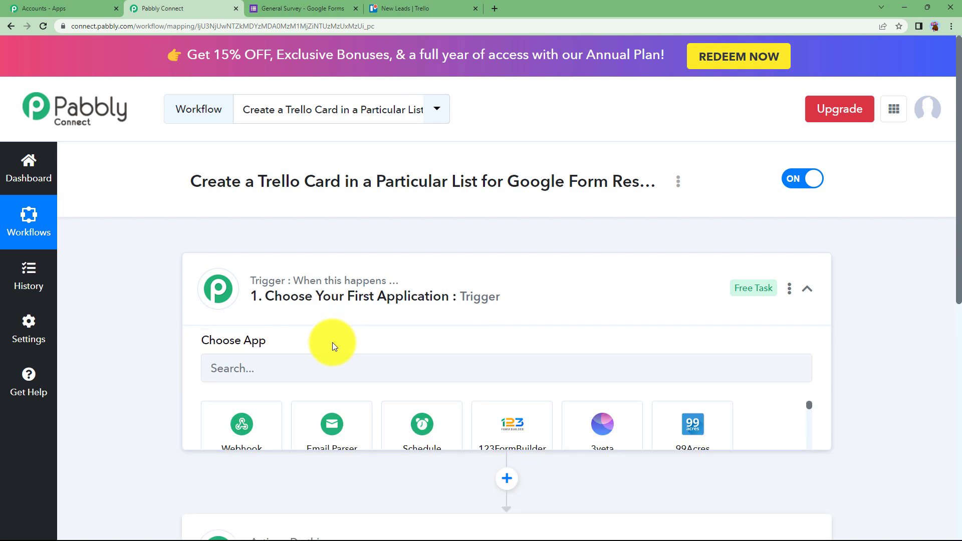
left_click(338, 368)
type("googl")
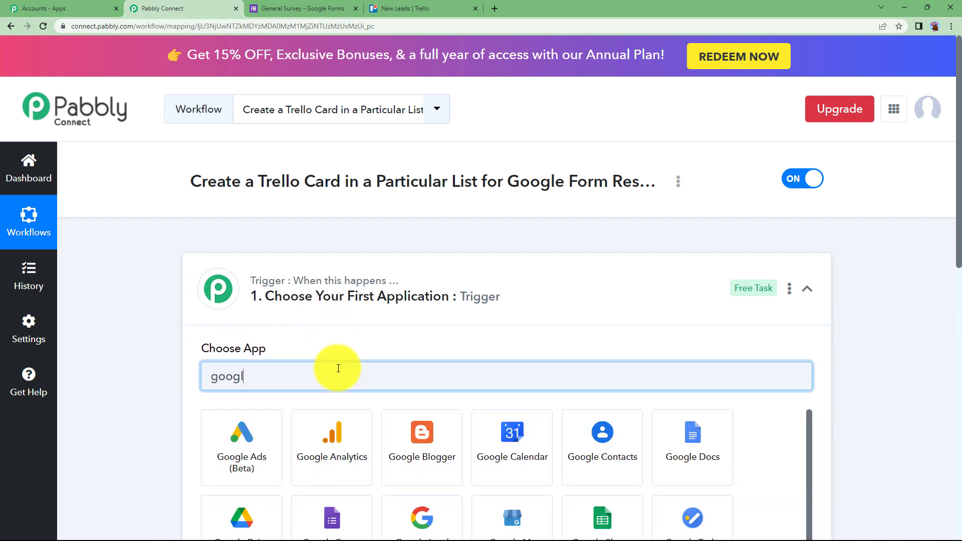
left_click(349, 510)
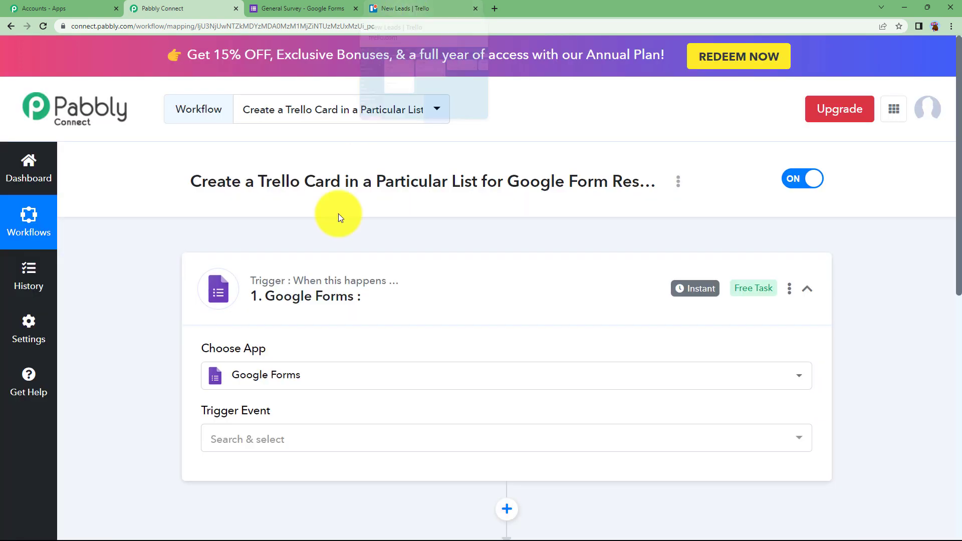
Choose Trello as the workflow's action app
left_click(301, 307)
left_click(315, 423)
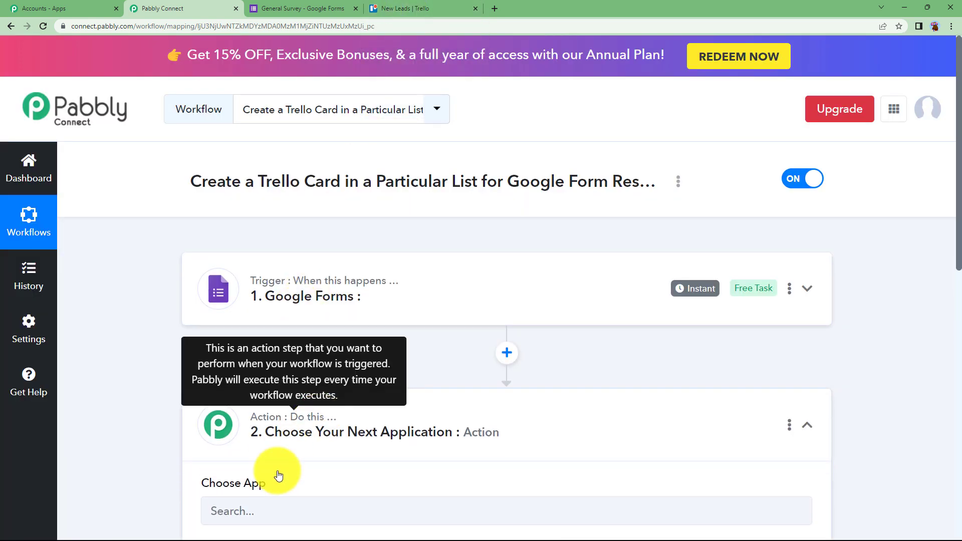
left_click(275, 502)
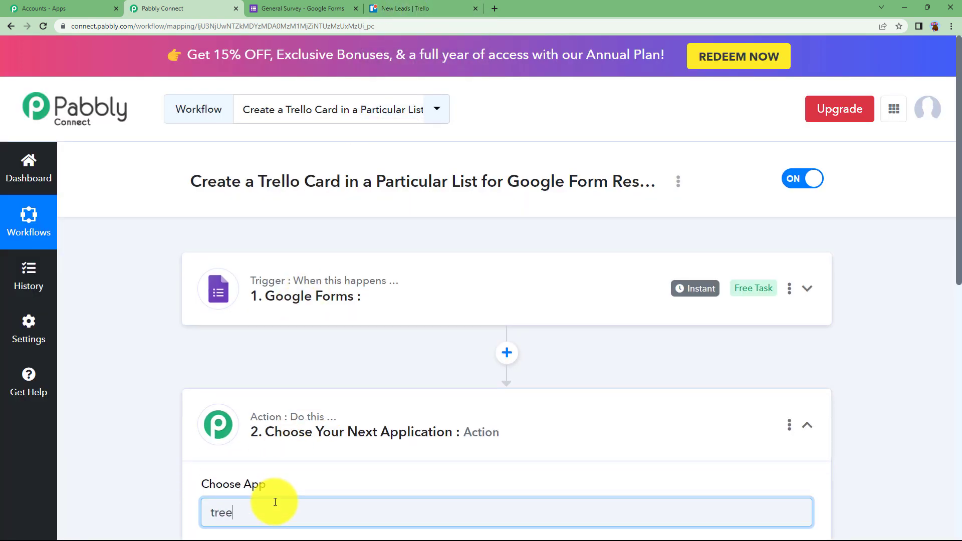
scroll(275, 502, "down", 4)
left_click(259, 407)
Set the Google Forms trigger event to New Response Received
left_click(329, 286)
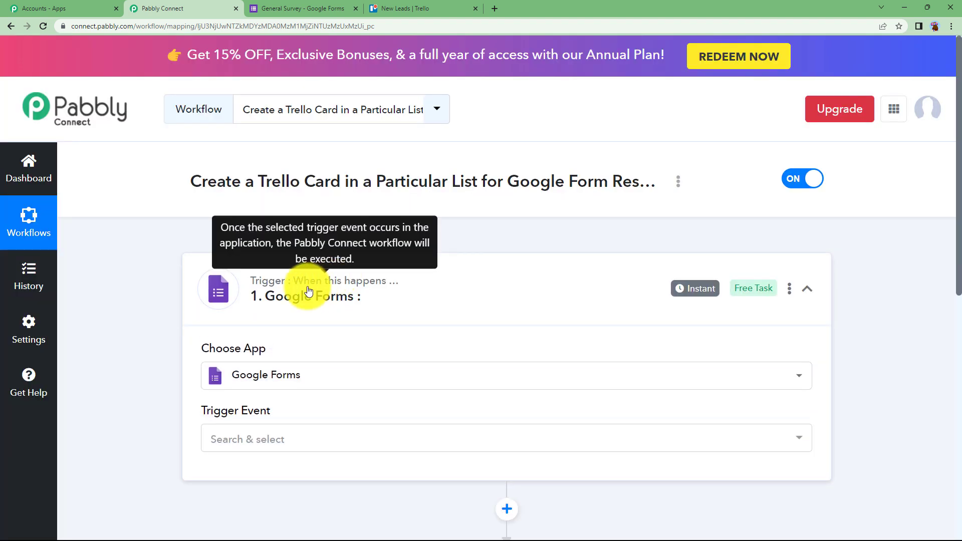
left_click(251, 446)
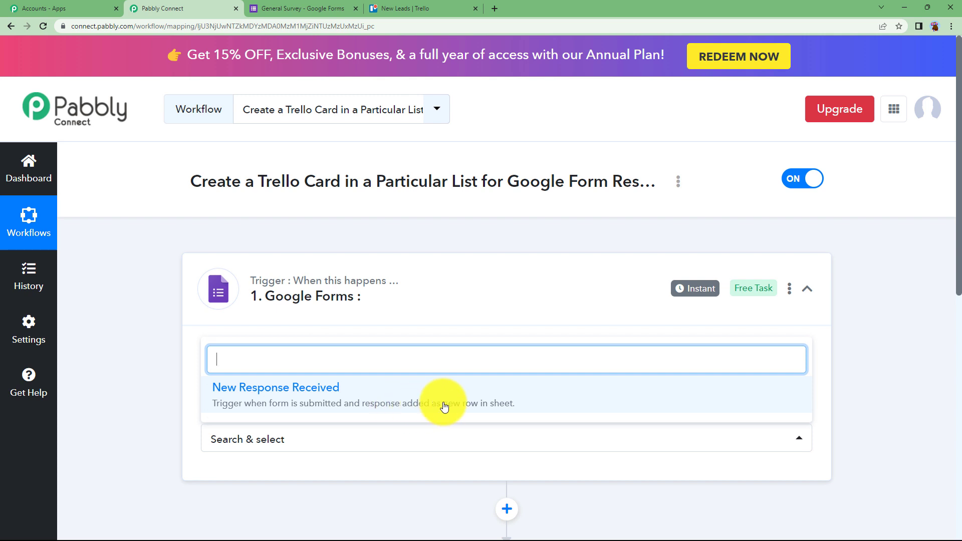
left_click(493, 406)
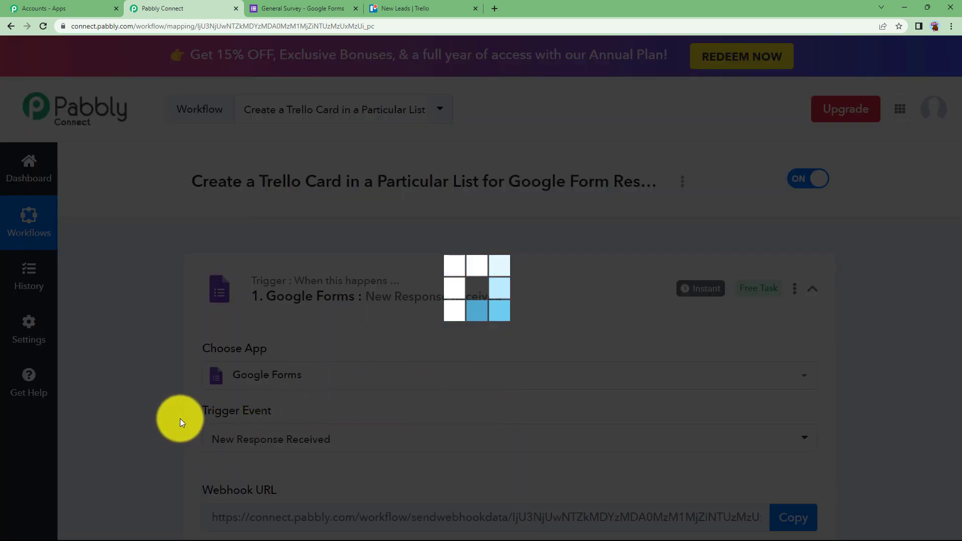
View the General Survey's single response and open its linked response spreadsheet
scroll(179, 419, "down", 3)
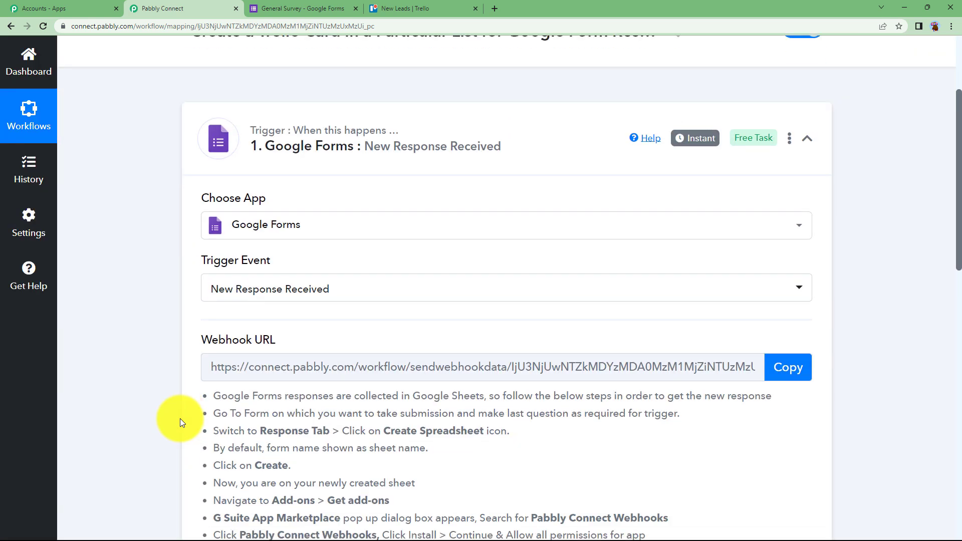
scroll(219, 335, "down", 2)
left_click(322, 6)
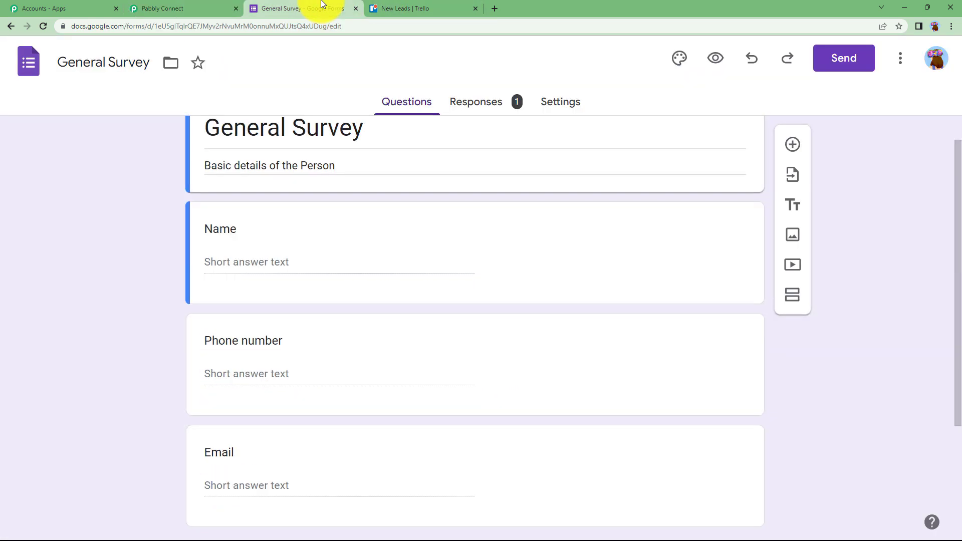
left_click(464, 100)
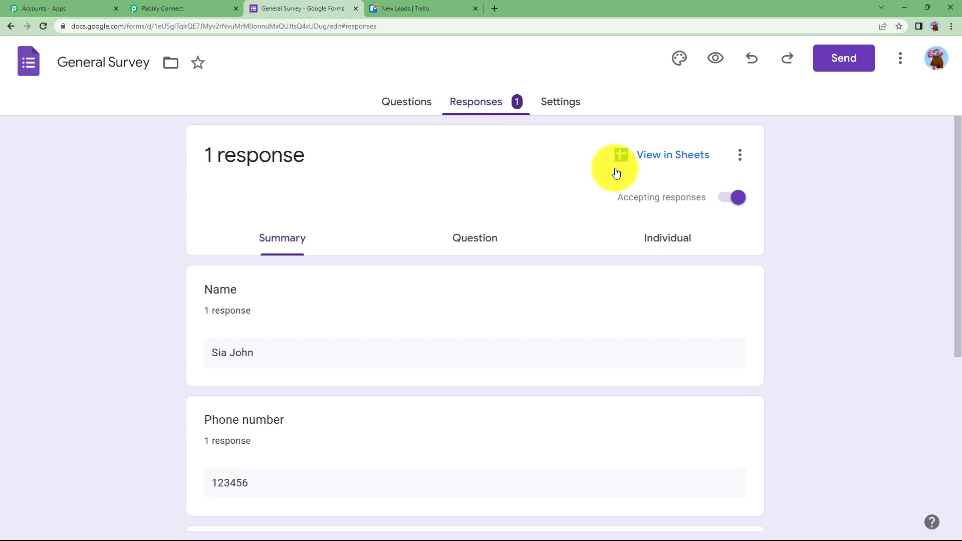
left_click(664, 160)
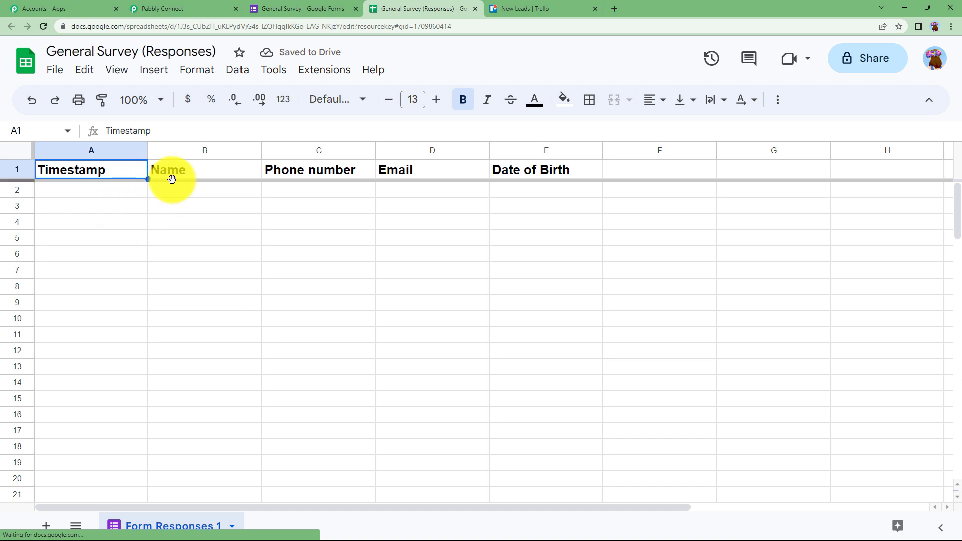
Review the form's questions and the response sheet, then return to the Pabbly trigger setup
left_click(280, 7)
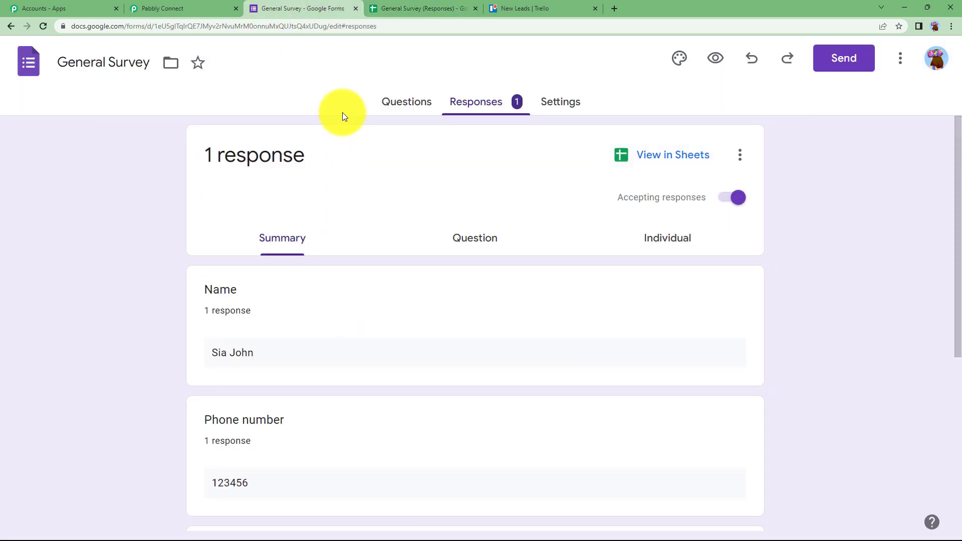
left_click(395, 102)
scroll(348, 305, "down", 4)
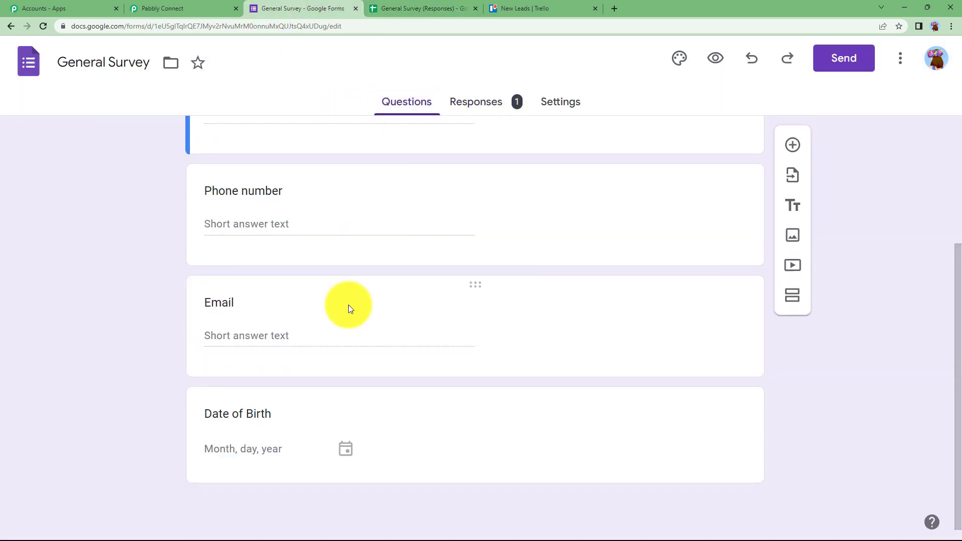
scroll(349, 305, "up", 5)
left_click(194, 7)
left_click(387, 6)
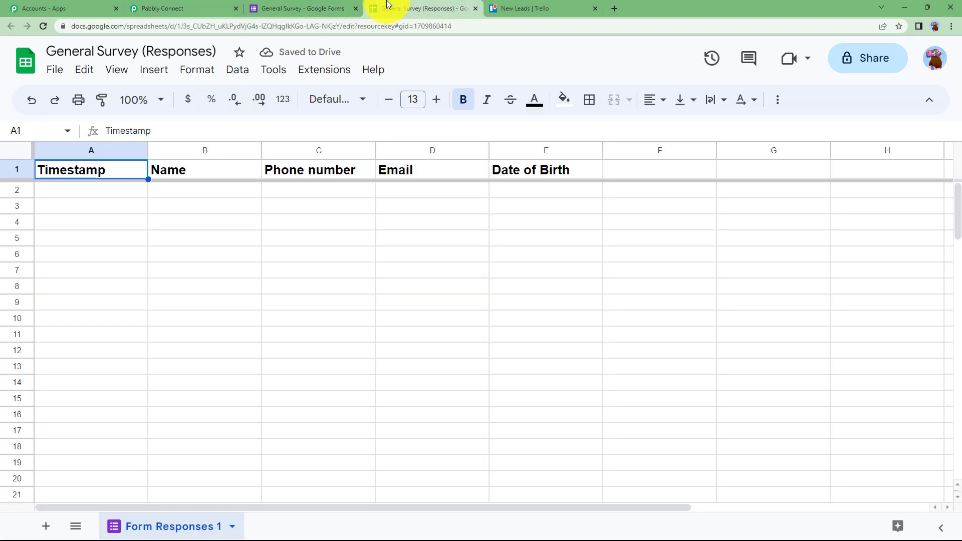
left_click(219, 6)
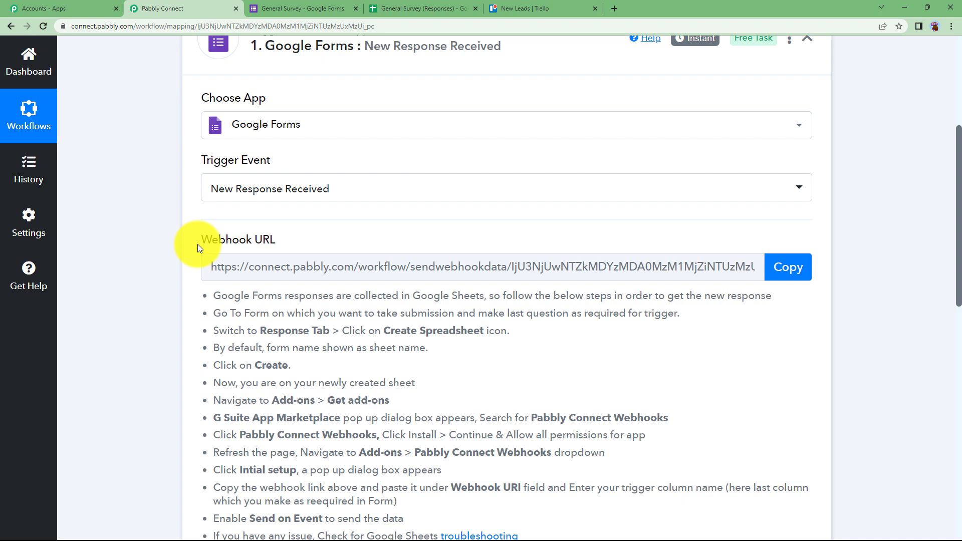
scroll(199, 248, "down", 1)
scroll(198, 249, "down", 2)
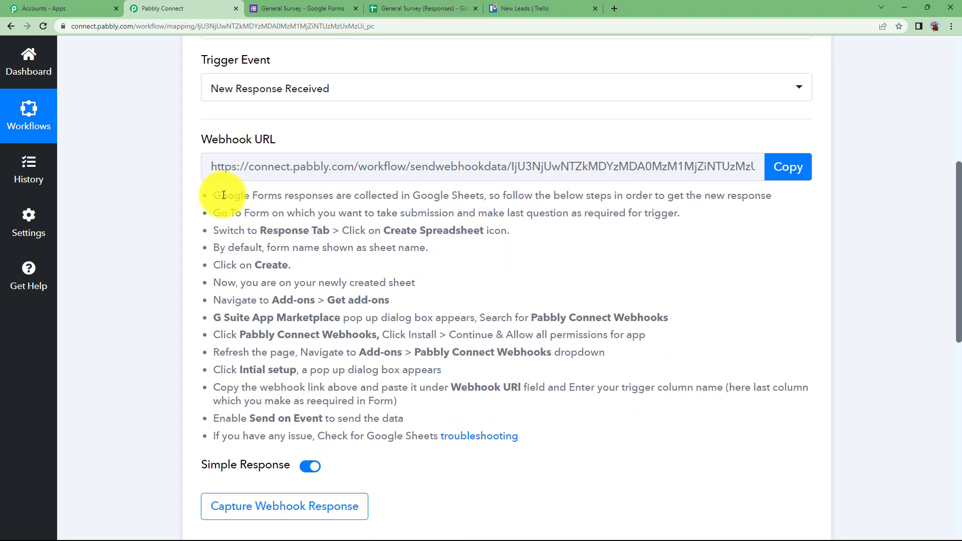
left_click_drag(211, 194, 545, 448)
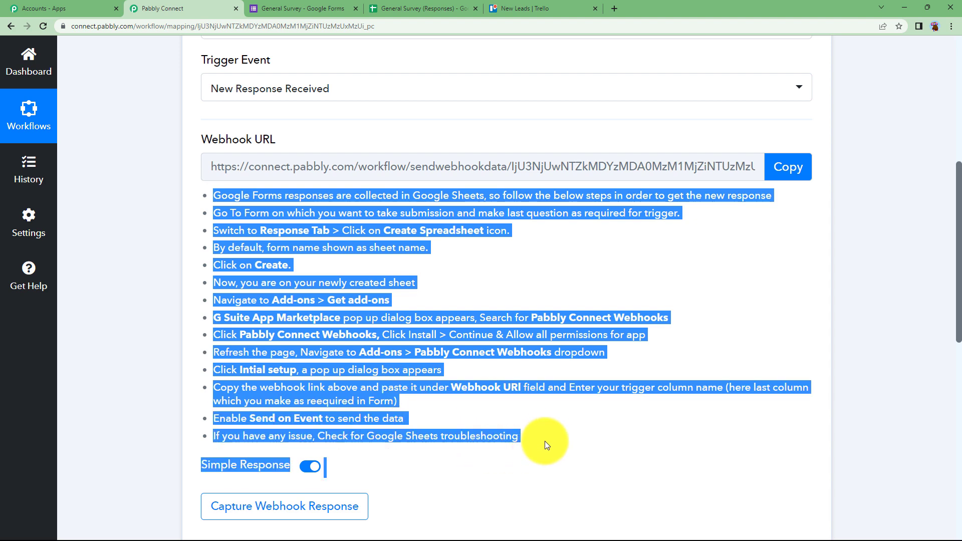
left_click(547, 441)
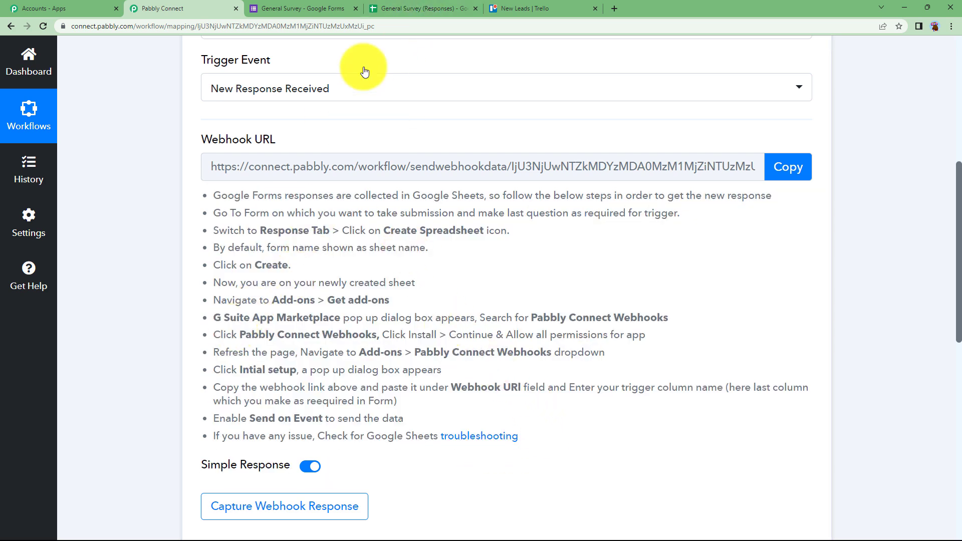
left_click(396, 9)
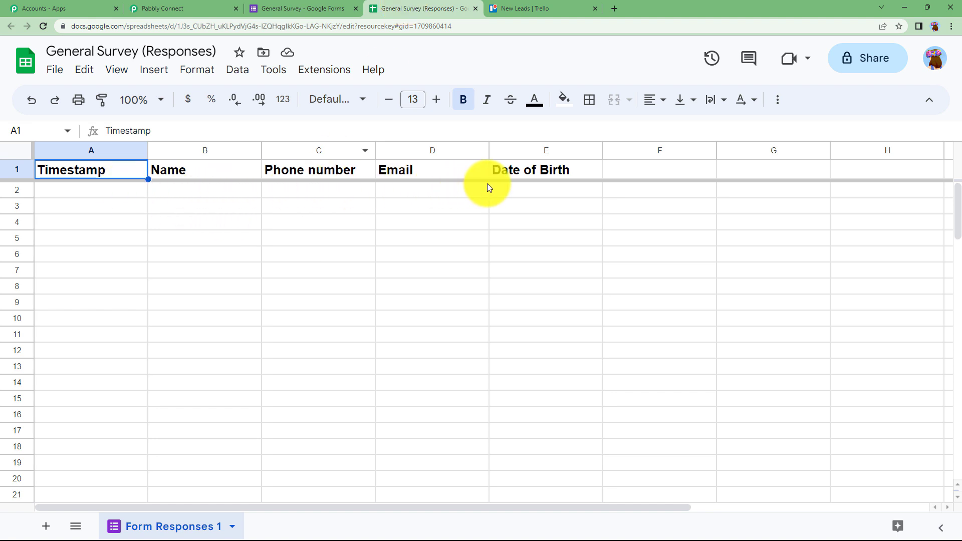
Copy the Google Forms trigger's webhook URL and bring up the General Survey (Responses) sheet
left_click(311, 5)
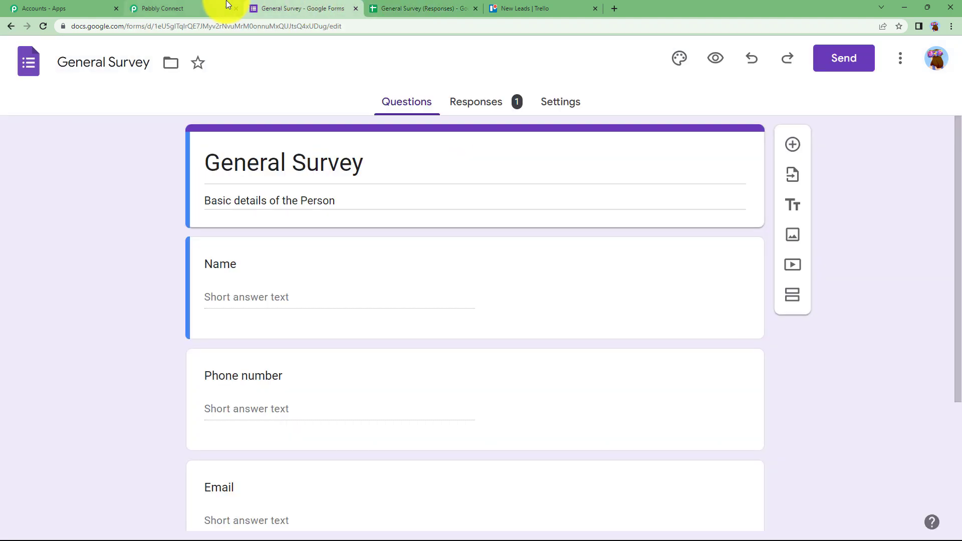
left_click(226, 7)
scroll(197, 341, "down", 3)
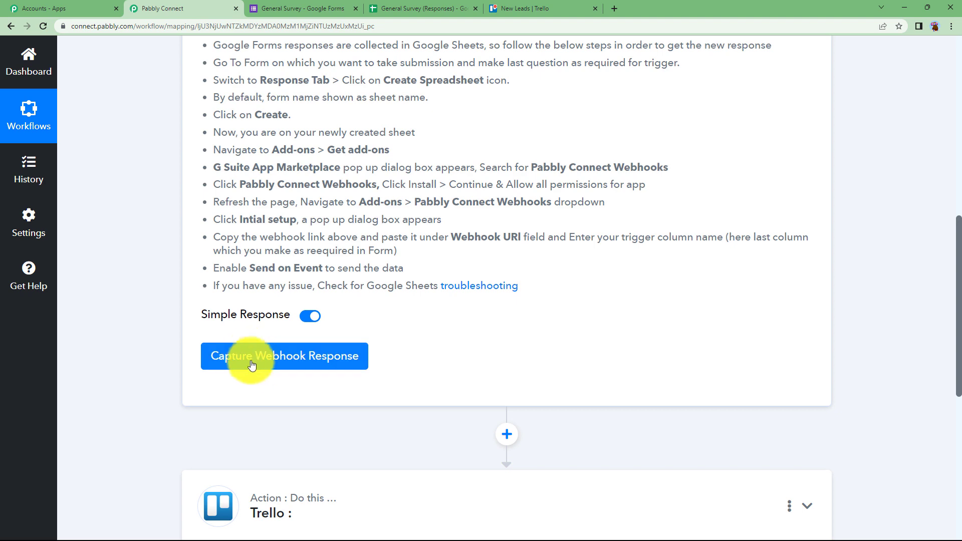
scroll(328, 311, "up", 5)
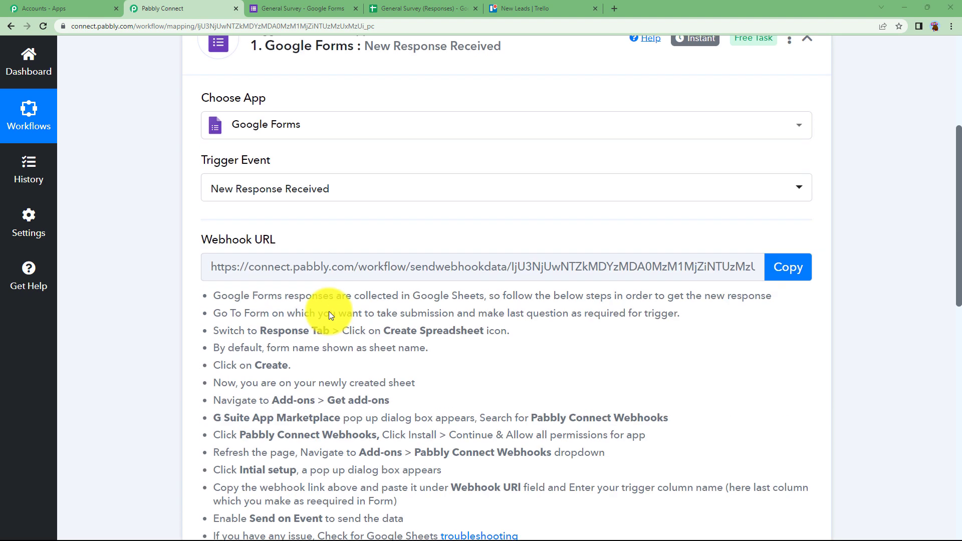
left_click(796, 273)
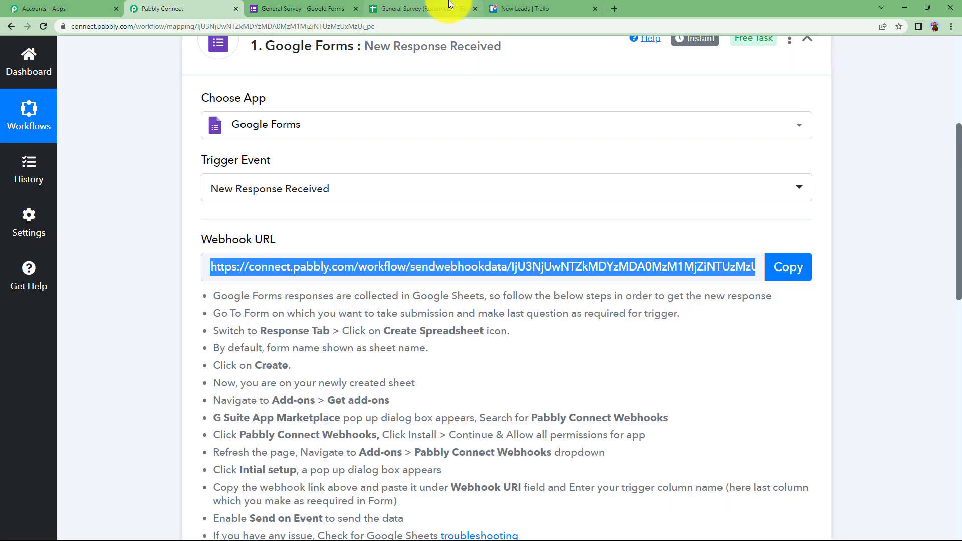
left_click(421, 9)
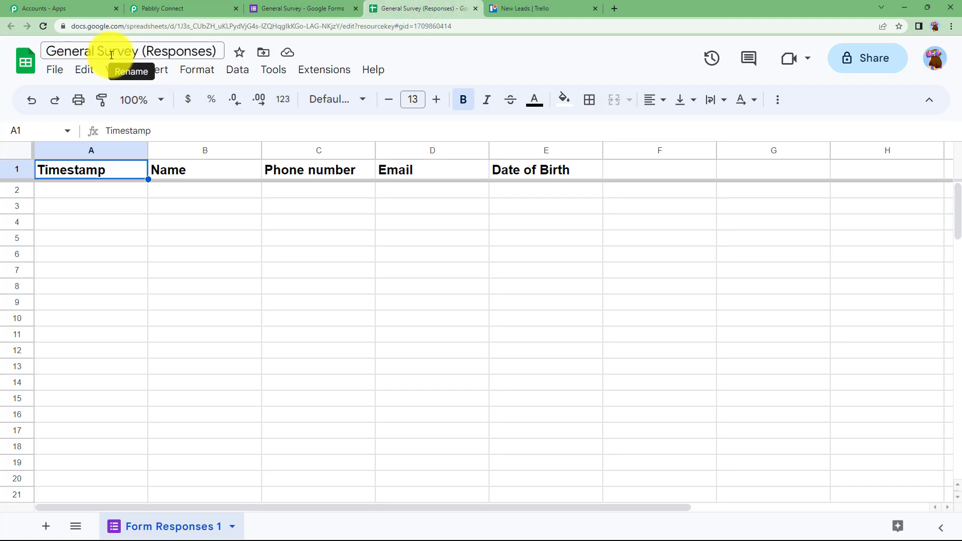
Open a live preview of the General Survey form
left_click(308, 6)
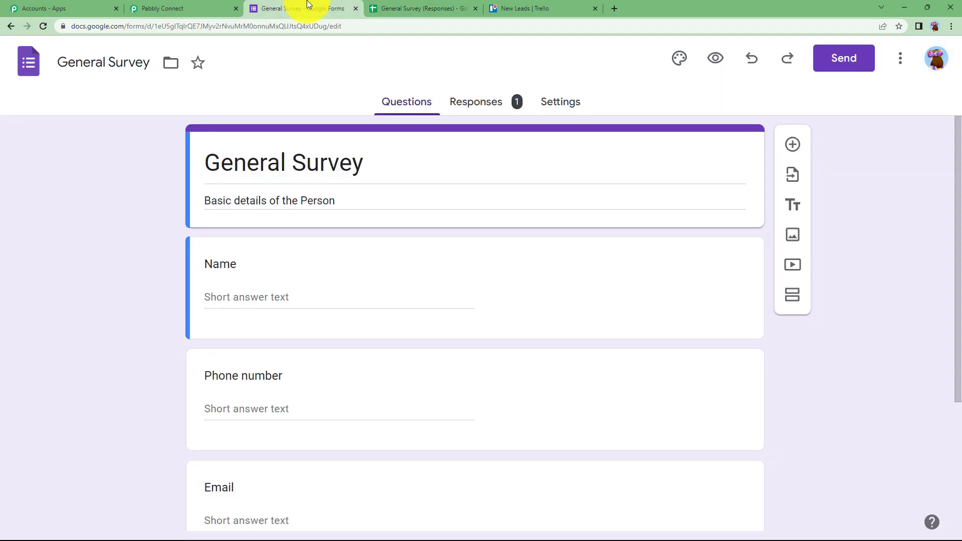
left_click(413, 6)
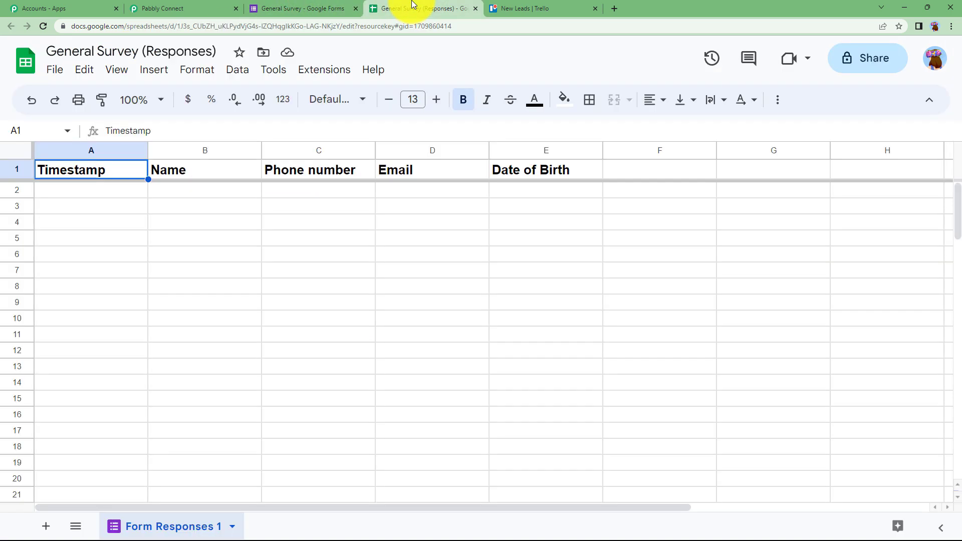
left_click(296, 4)
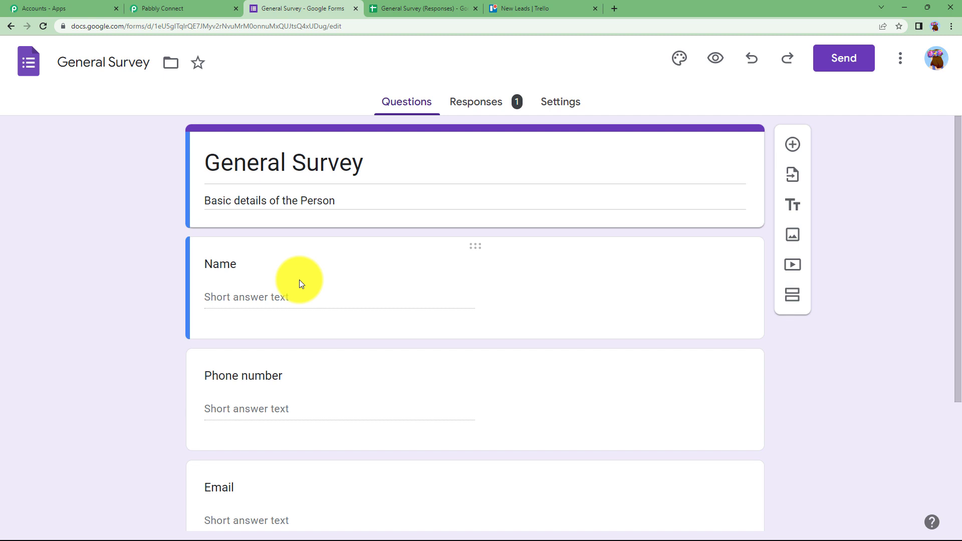
left_click(409, 7)
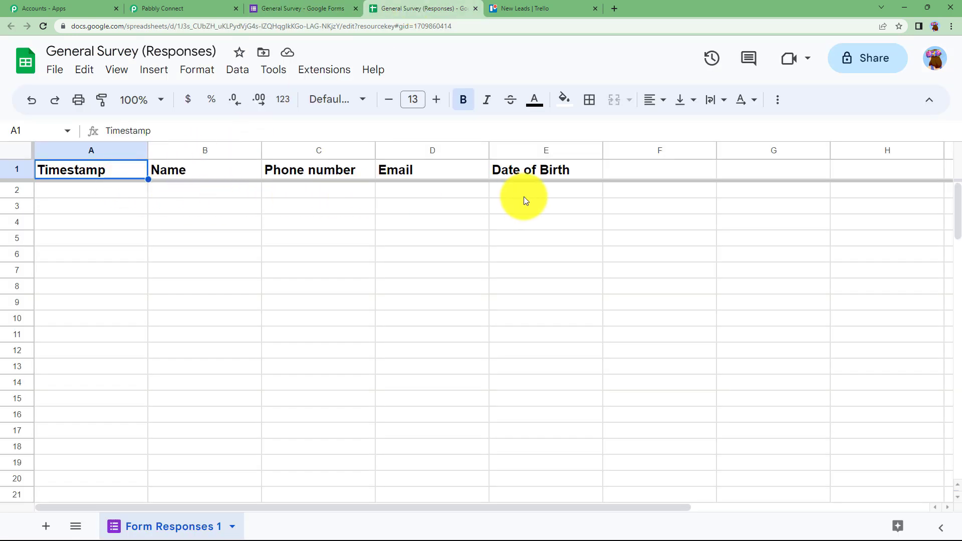
left_click(288, 7)
left_click(719, 59)
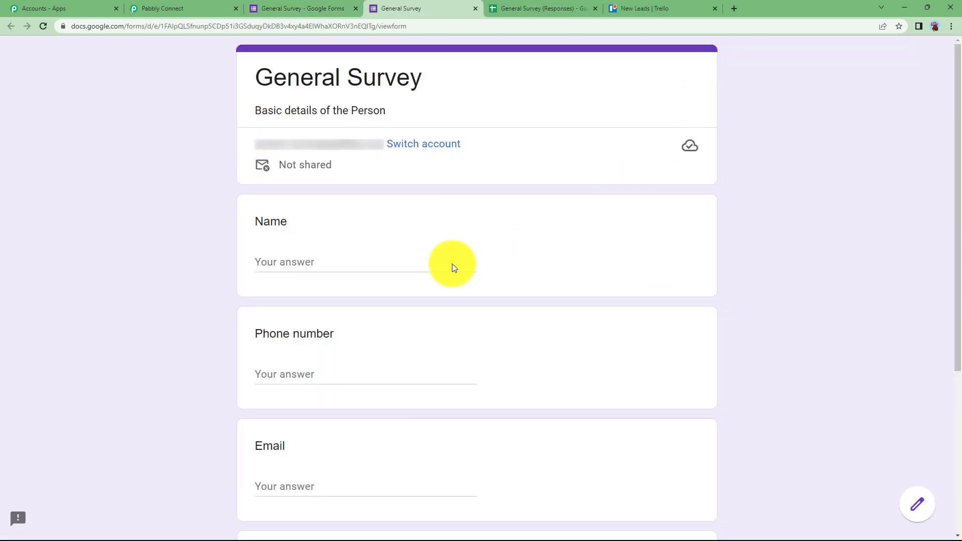
Submit a test response with a name, phone, e-mail and birth date 02/20/2013, then check the sheet
left_click(408, 254)
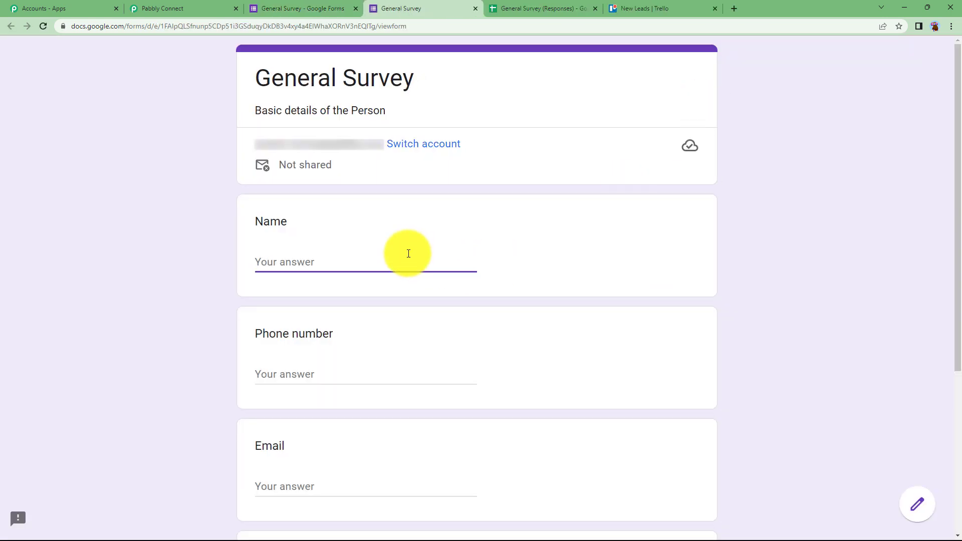
type("Demo Student")
left_click(383, 374)
type("123456987")
scroll(381, 374, "down", 2)
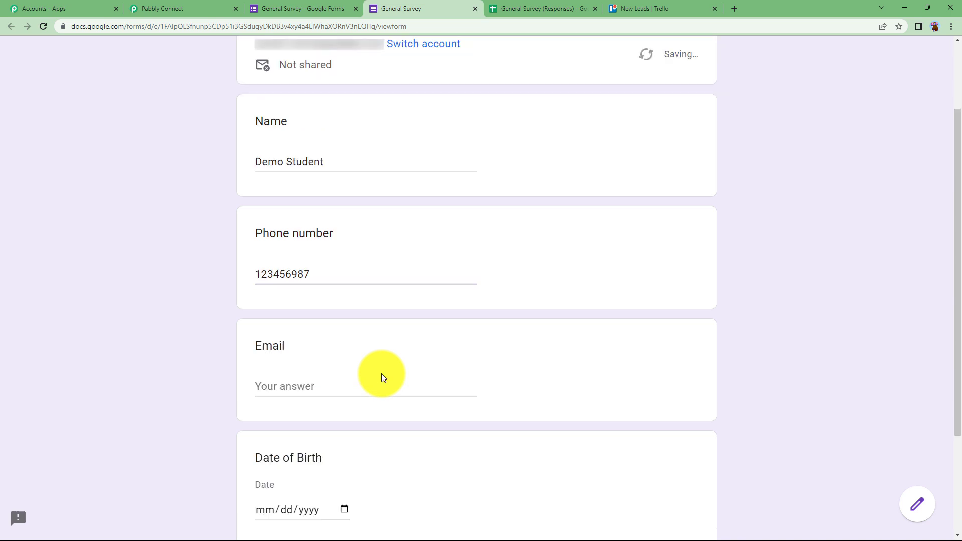
left_click(383, 385)
scroll(371, 380, "down", 3)
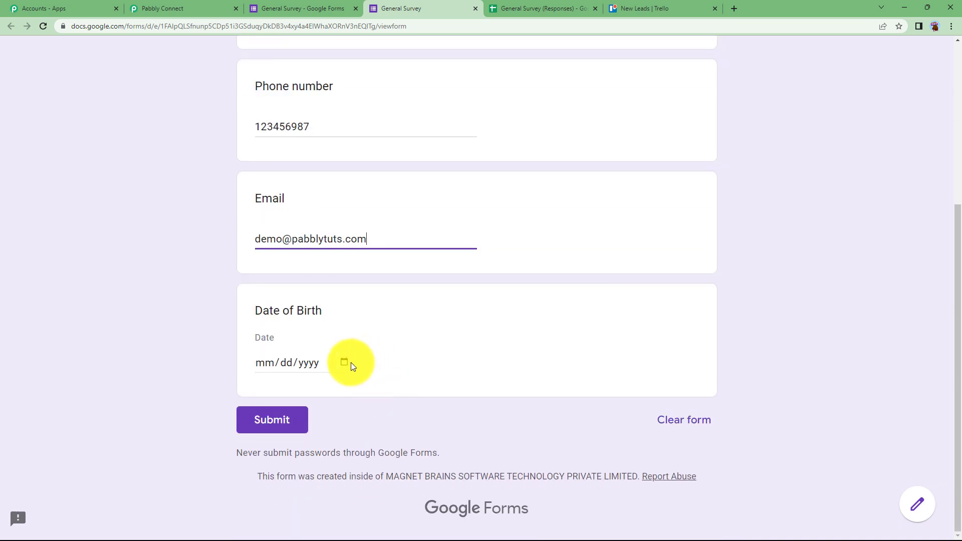
left_click(346, 363)
left_click(345, 377)
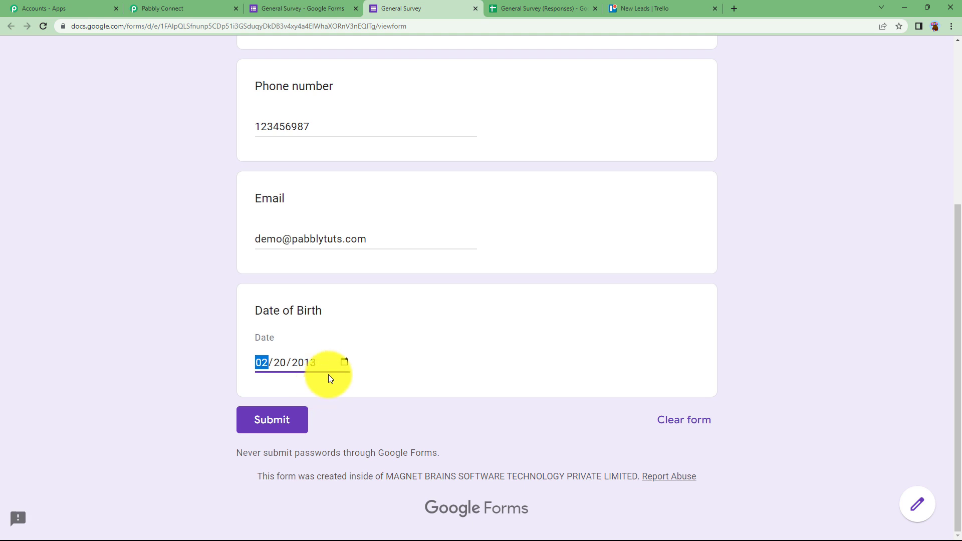
left_click(294, 417)
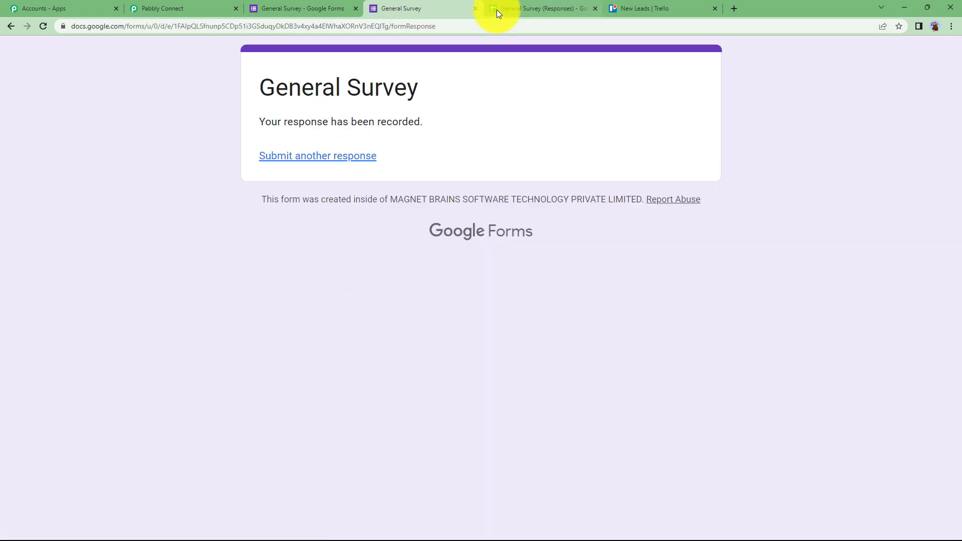
left_click(513, 6)
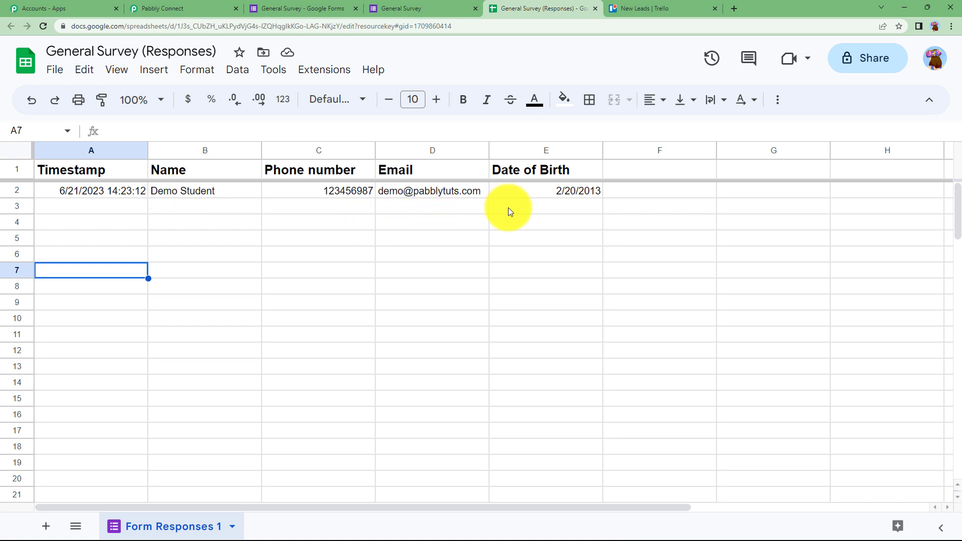
left_click(331, 71)
mouse_move(337, 95)
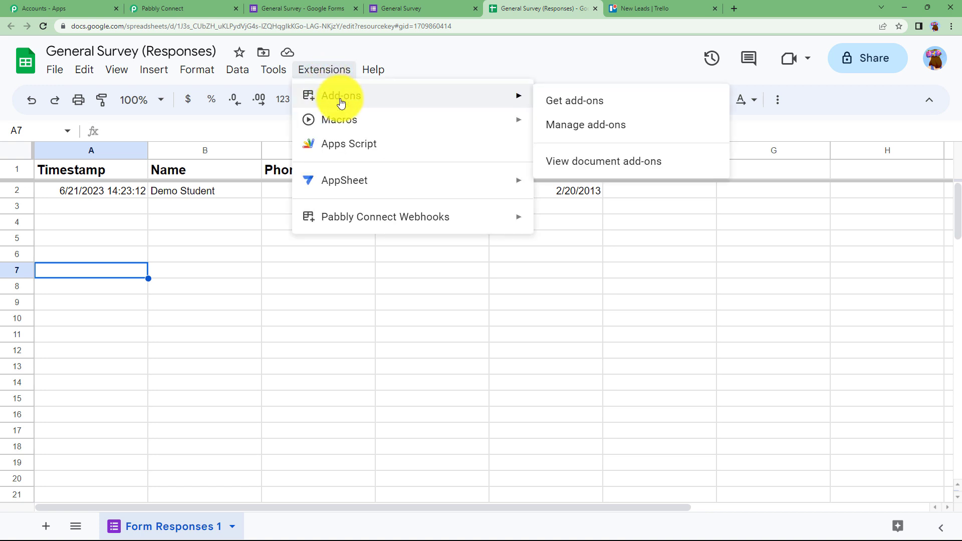
left_click(572, 104)
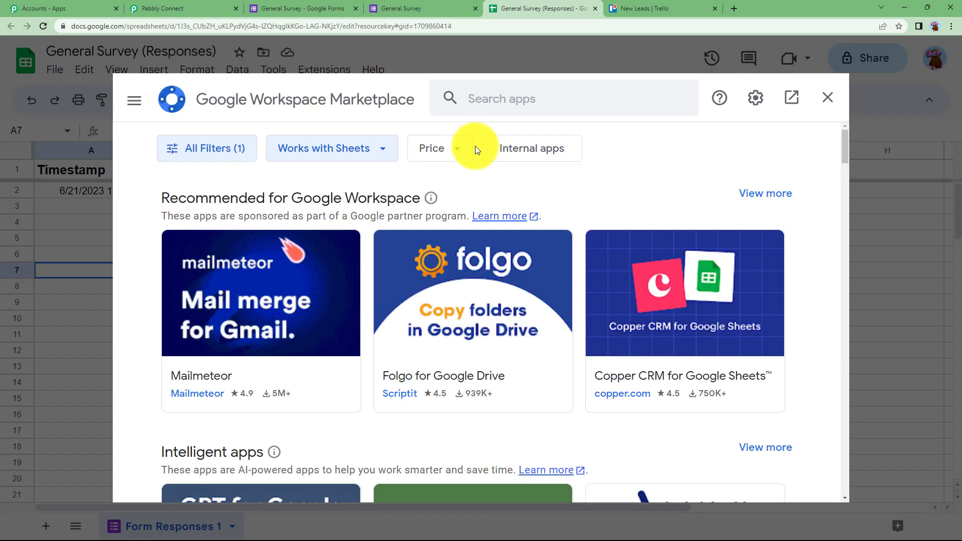
left_click(490, 103)
type("pabbly")
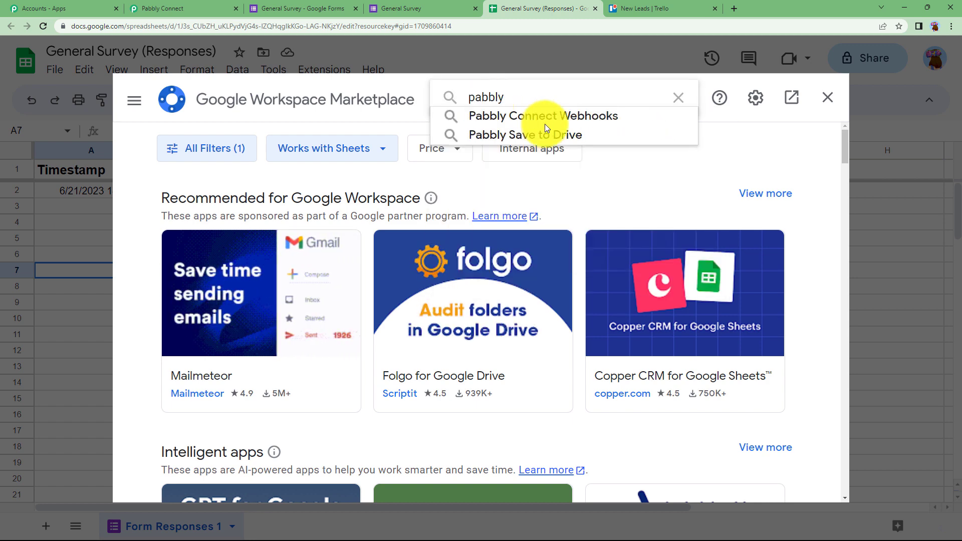
left_click(548, 116)
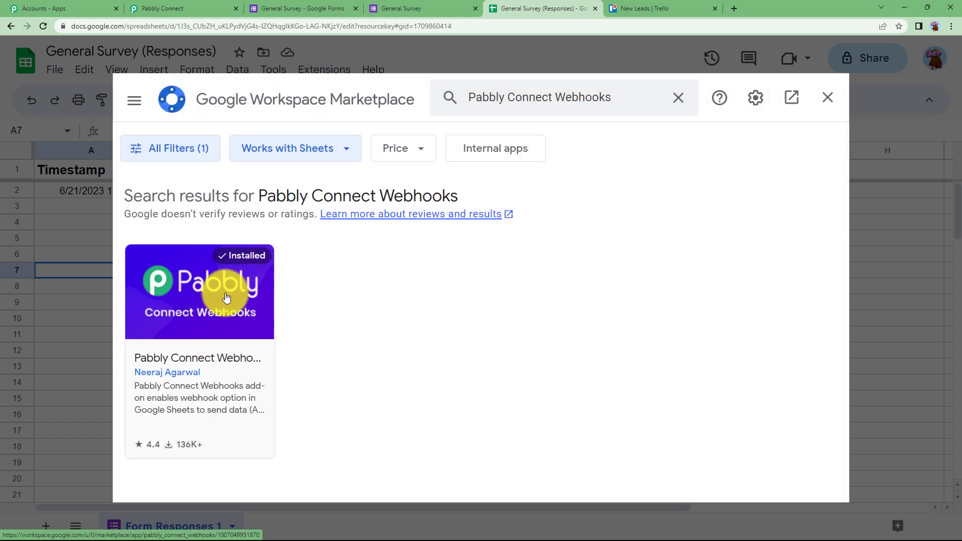
left_click(827, 97)
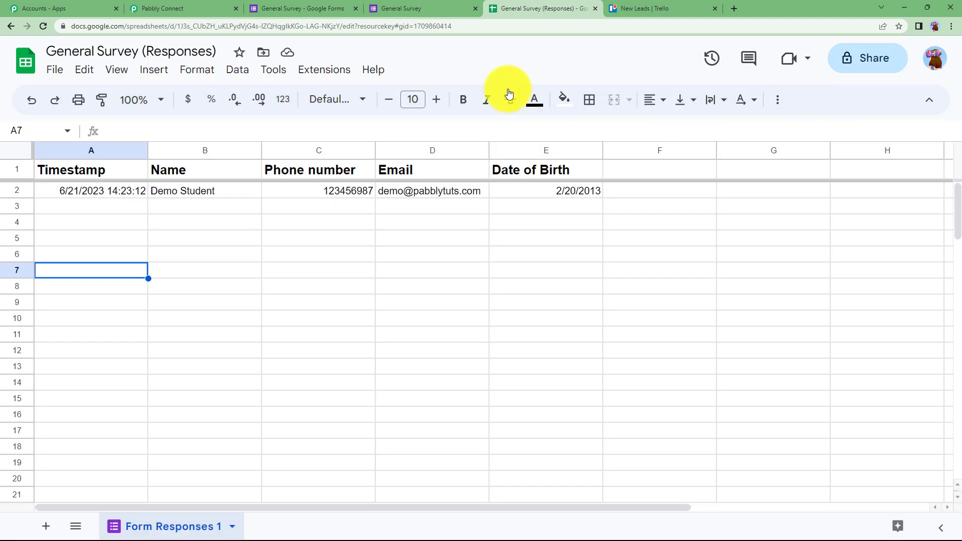
Start the Pabbly Connect Webhooks initial setup and paste the webhook URL
left_click(343, 70)
mouse_move(362, 229)
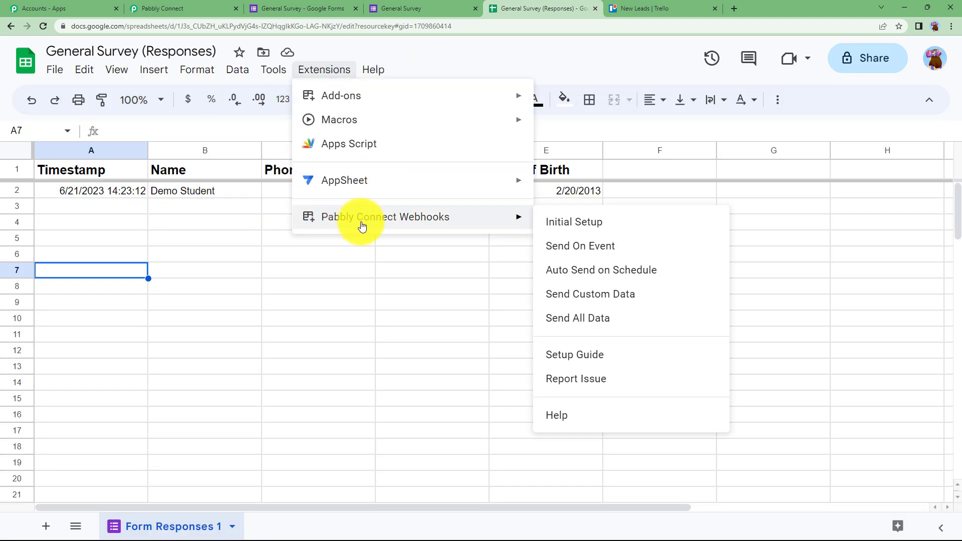
left_click(573, 230)
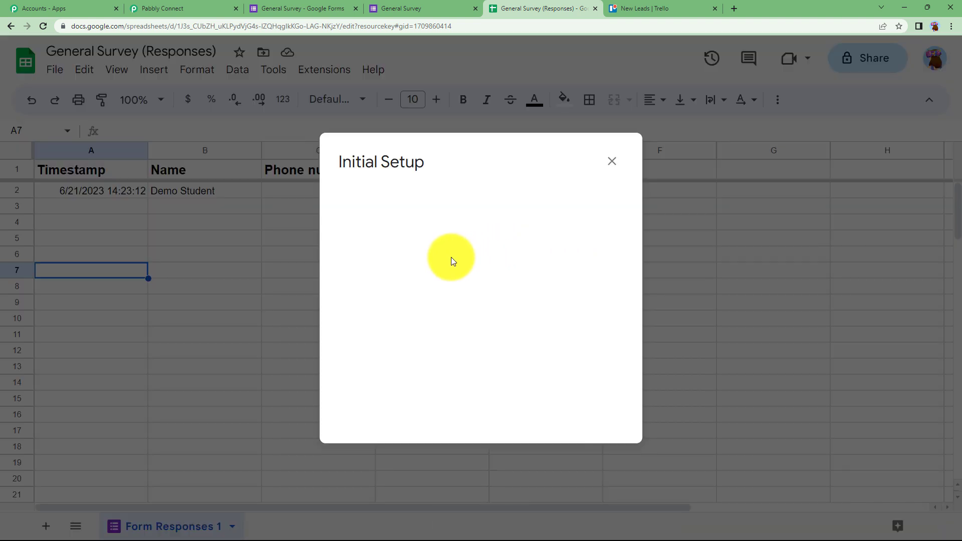
left_click(423, 273)
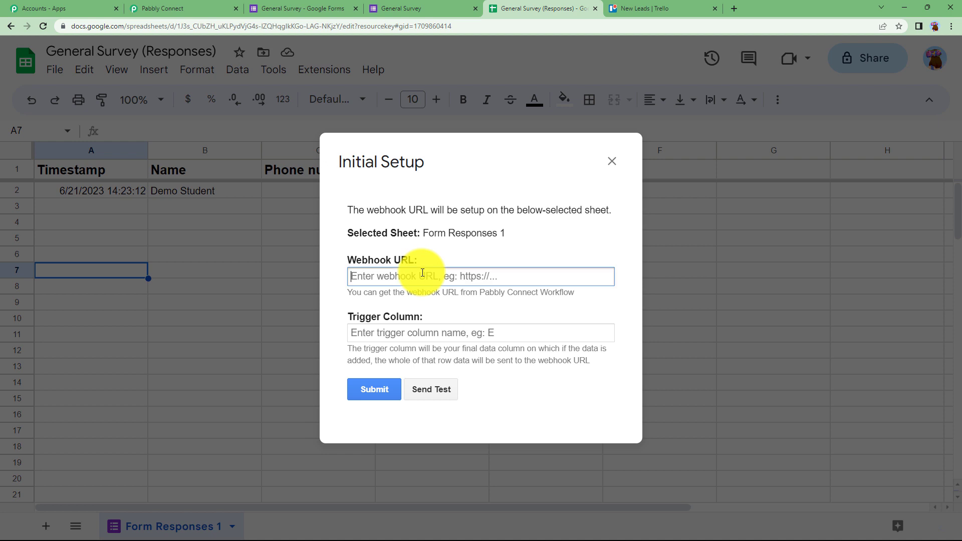
key("ctrl+v")
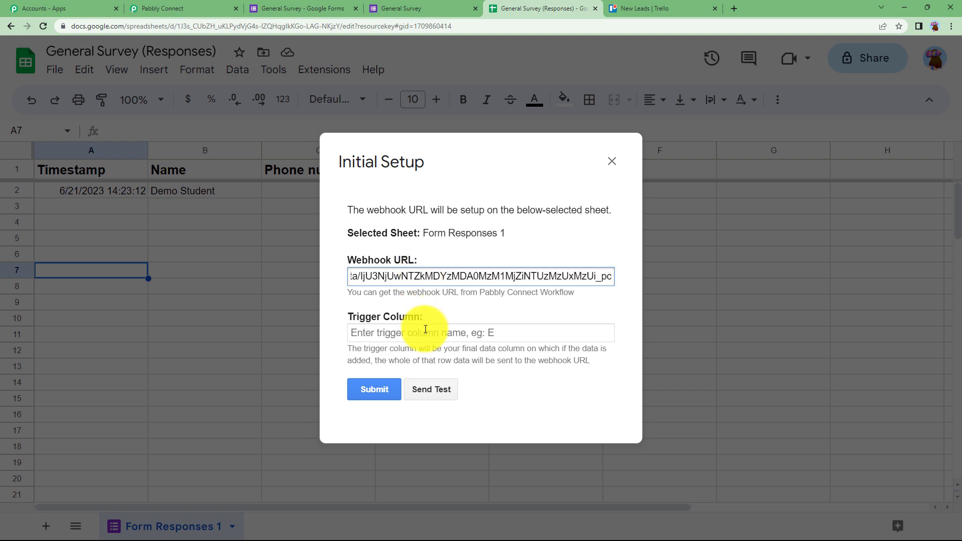
Set trigger column E, submit the setup, and send a test row to Pabbly
left_click(425, 331)
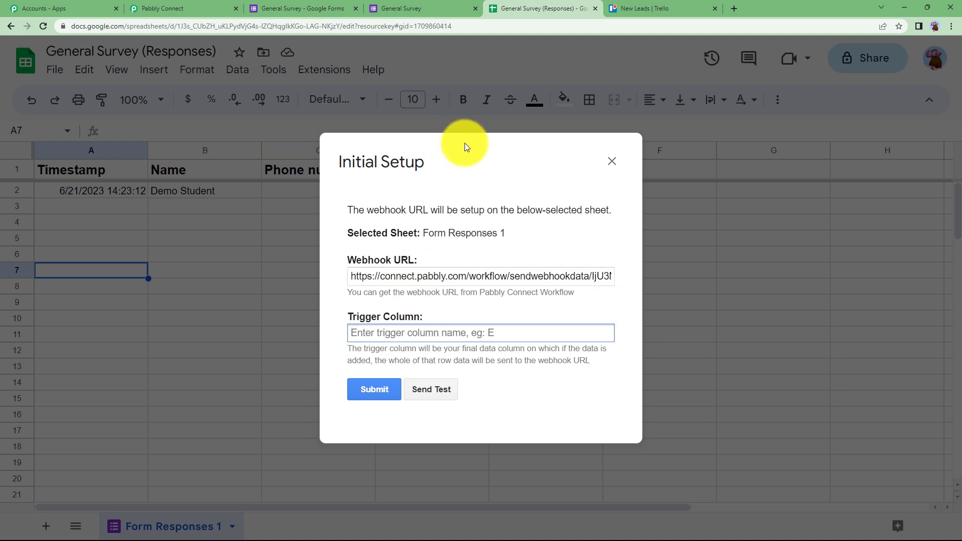
left_click(666, 201)
left_click(427, 331)
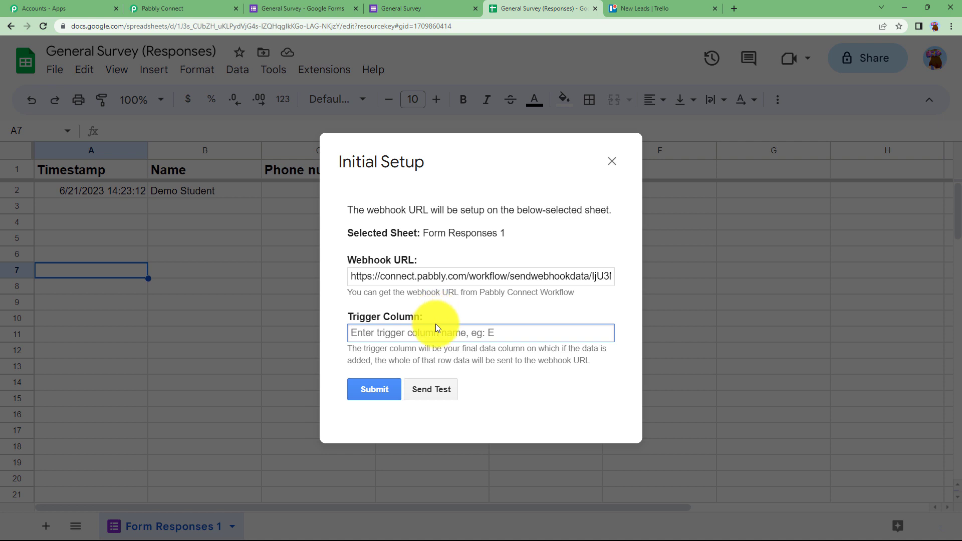
type("E")
left_click(376, 386)
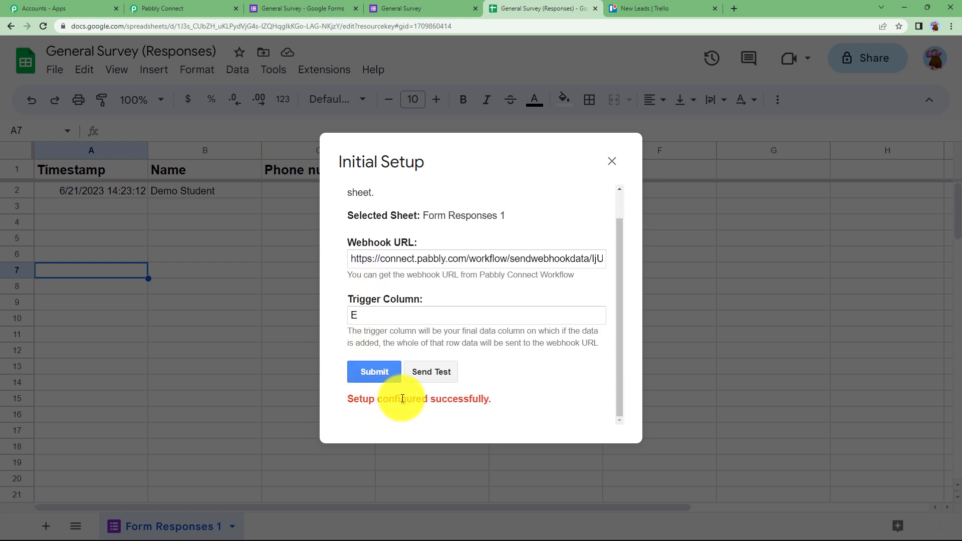
left_click(440, 371)
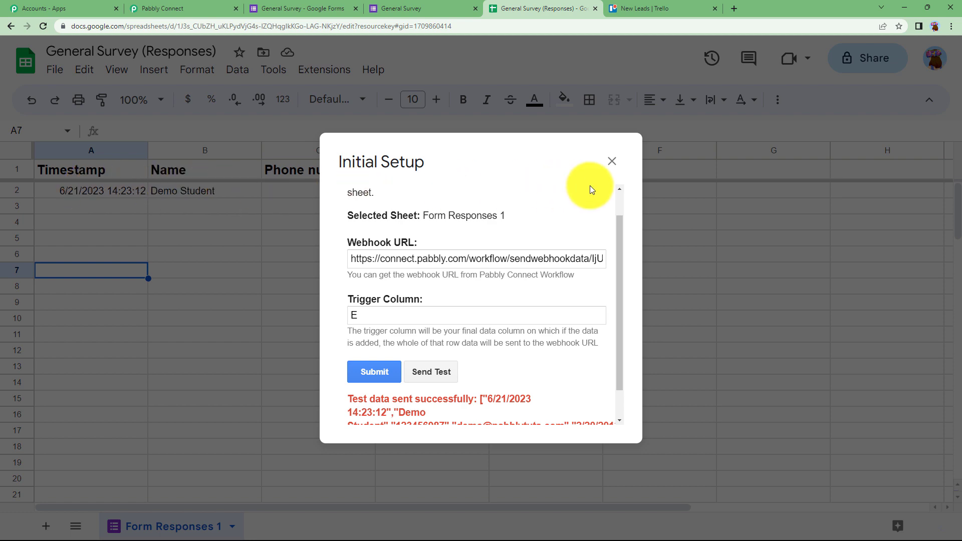
scroll(441, 356, "down", 1)
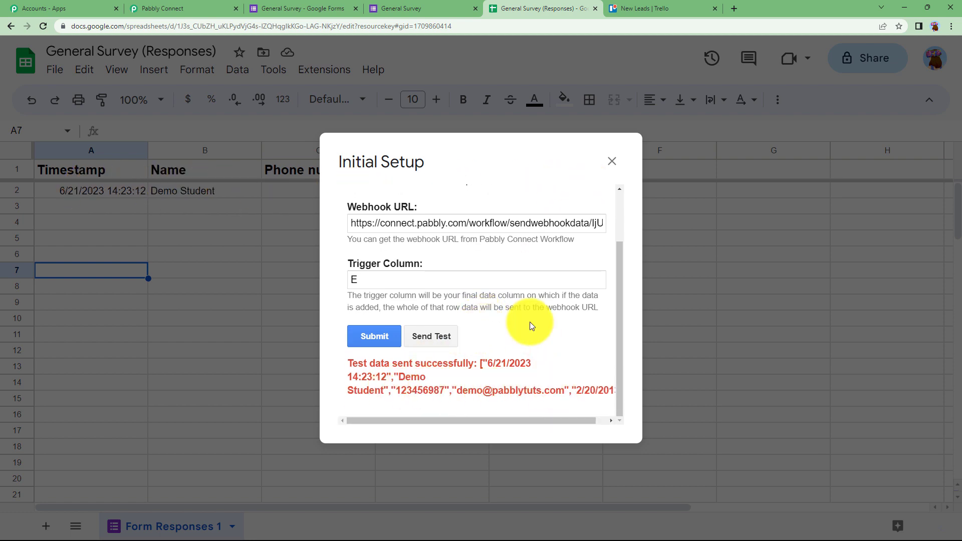
left_click(185, 8)
Inspect the captured form response, including the phone number and date of birth values
scroll(170, 357, "down", 7)
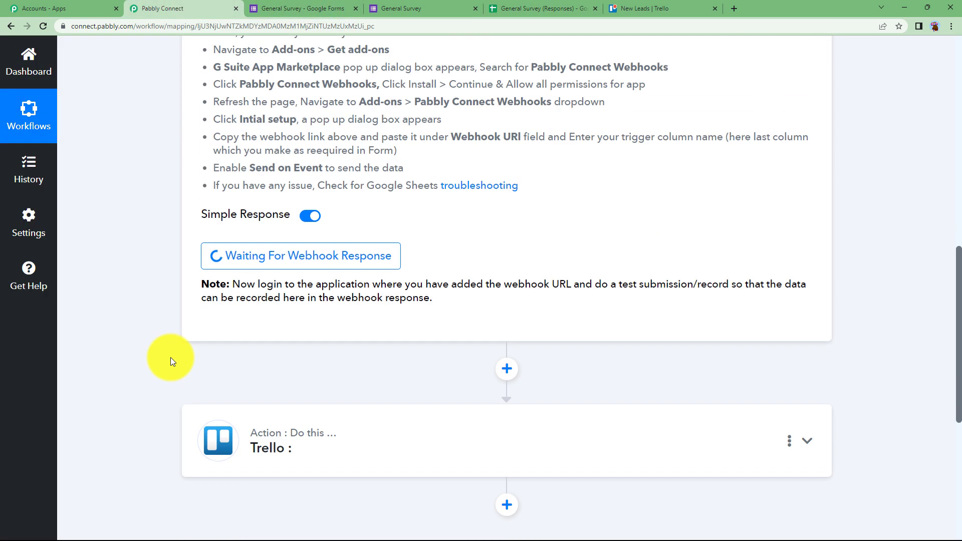
scroll(575, 324, "down", 2)
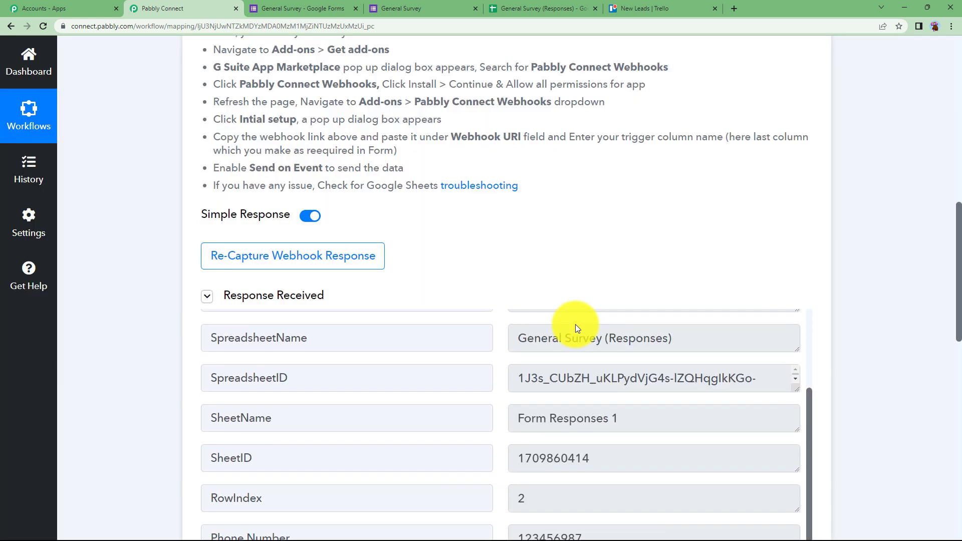
scroll(152, 306, "down", 3)
scroll(153, 306, "down", 3)
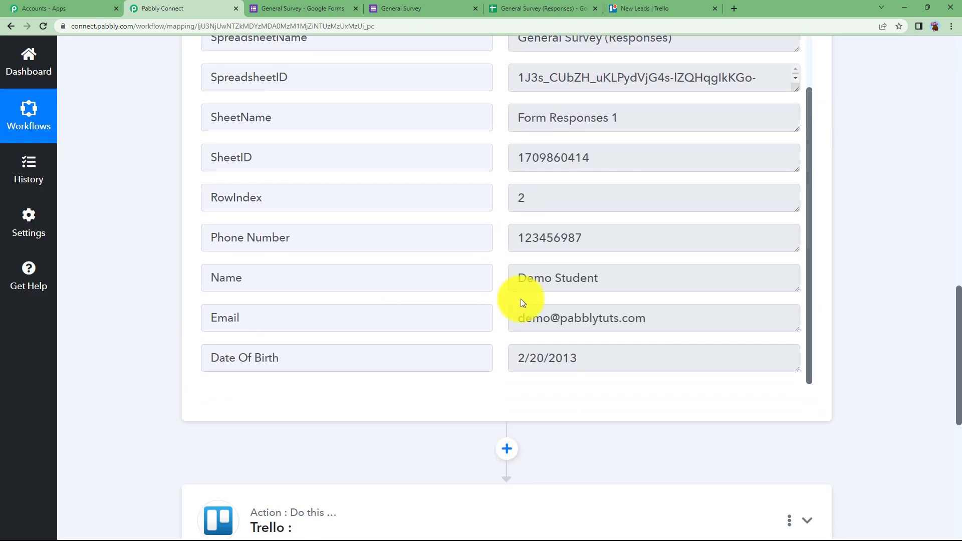
left_click_drag(608, 279, 501, 301)
left_click_drag(587, 226, 483, 264)
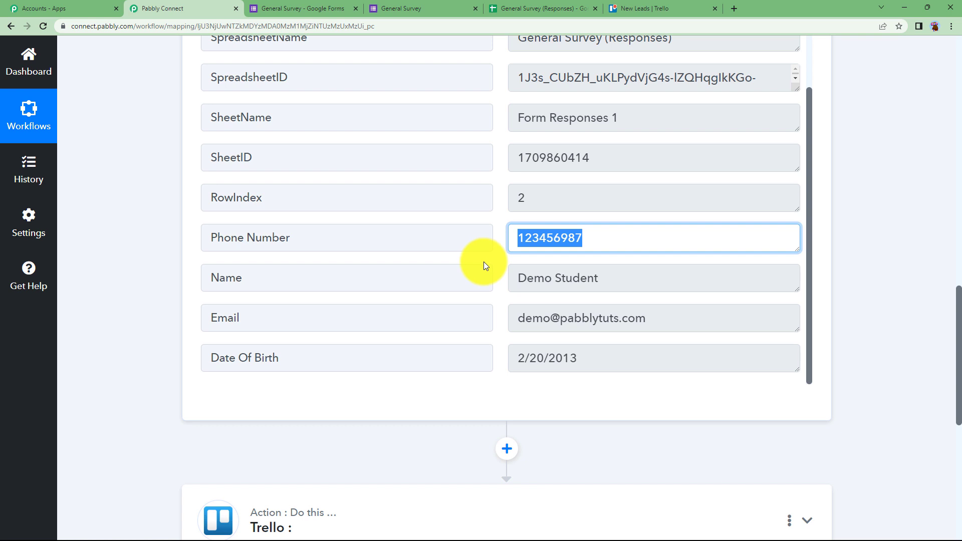
left_click_drag(709, 354, 514, 358)
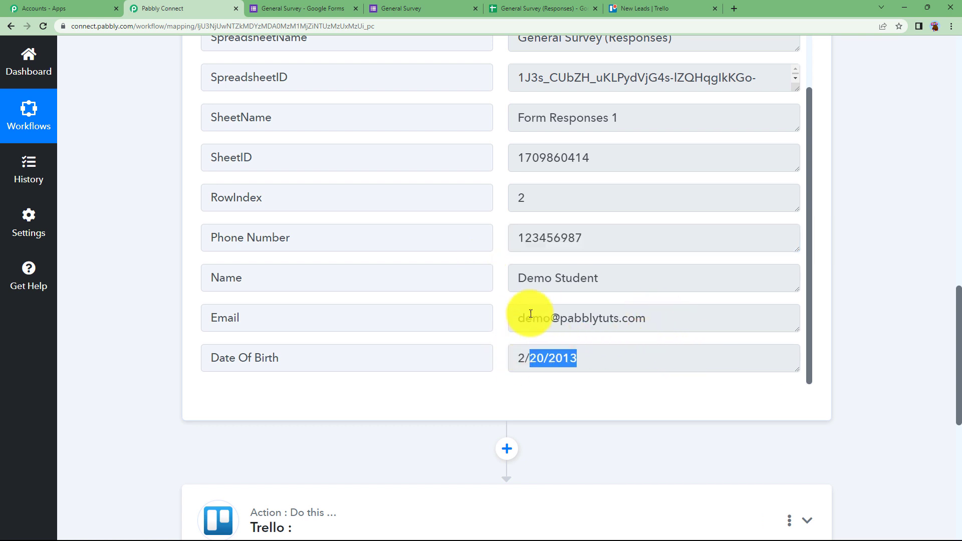
left_click(488, 306)
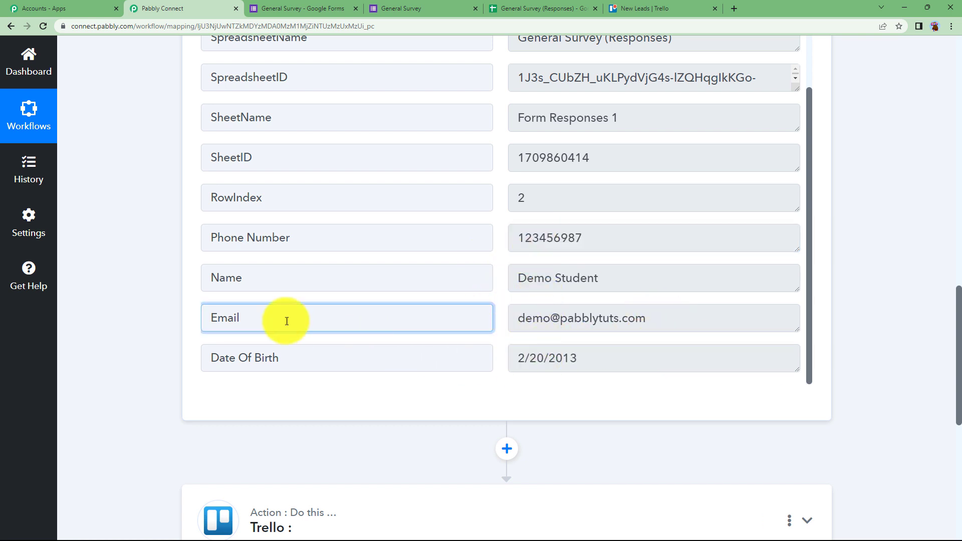
scroll(157, 305, "up", 8)
scroll(158, 303, "up", 6)
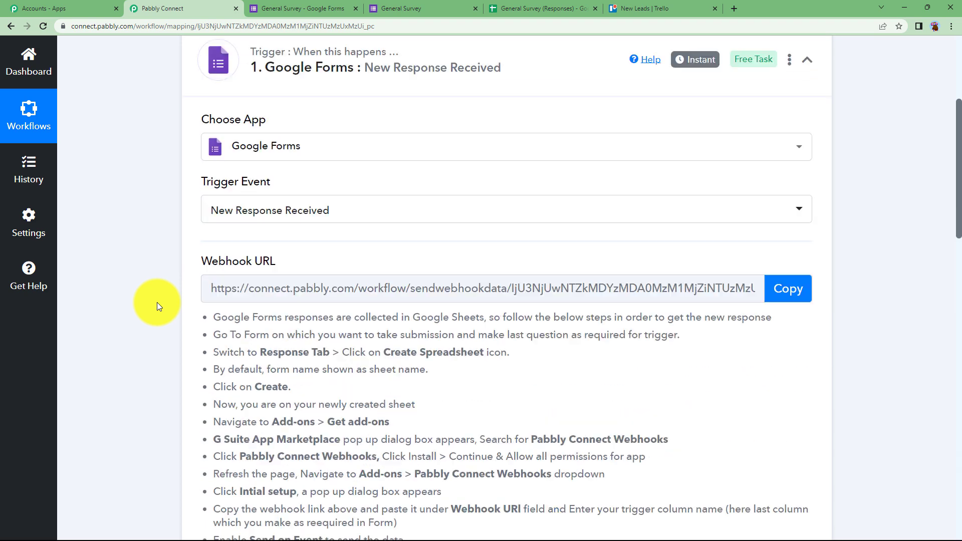
Set the Trello action event to Create a Card (With Plain Text type Description)
left_click(367, 139)
left_click(302, 279)
scroll(173, 317, "down", 1)
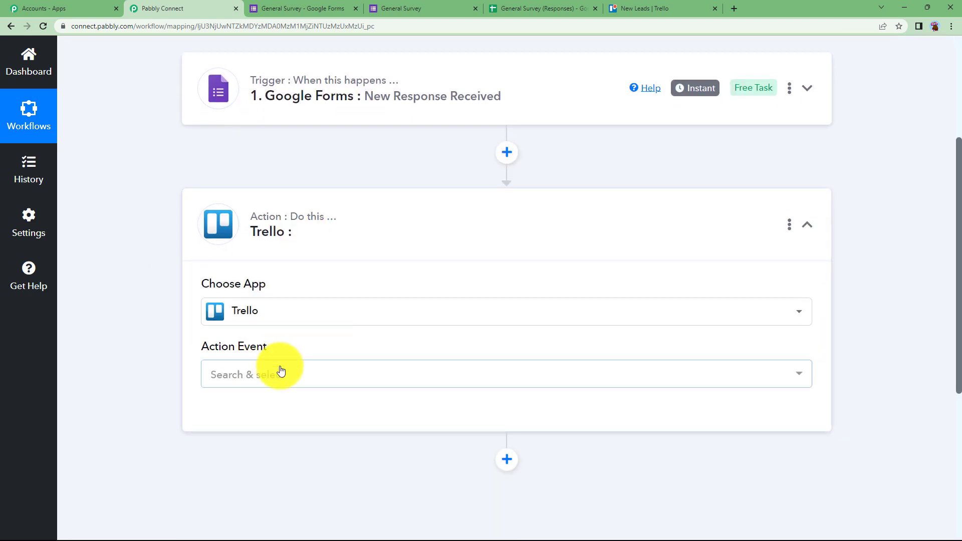
left_click(278, 373)
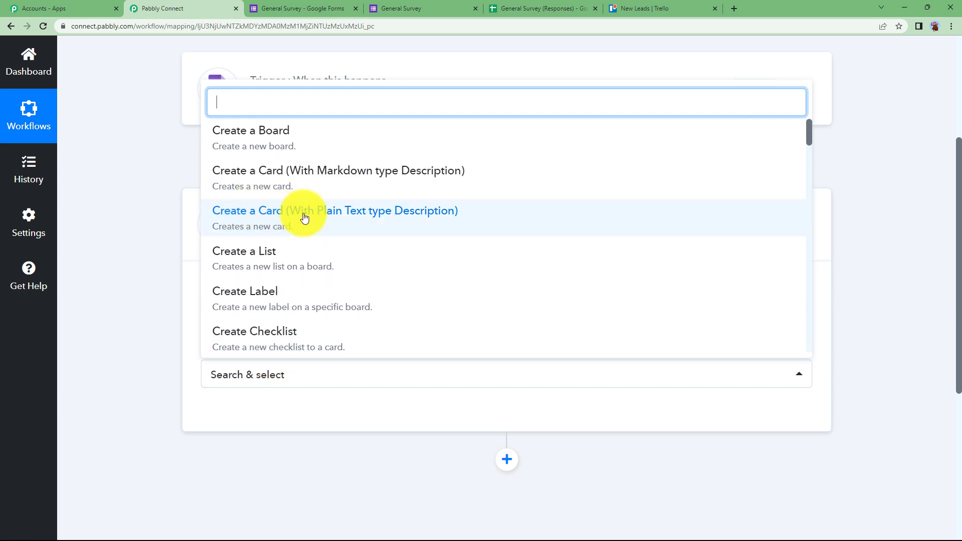
left_click(414, 225)
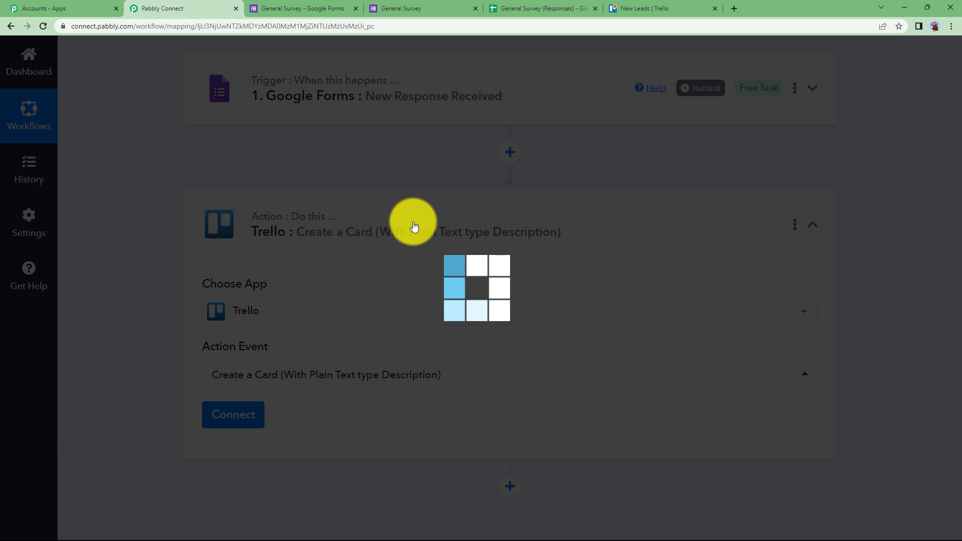
left_click(249, 410)
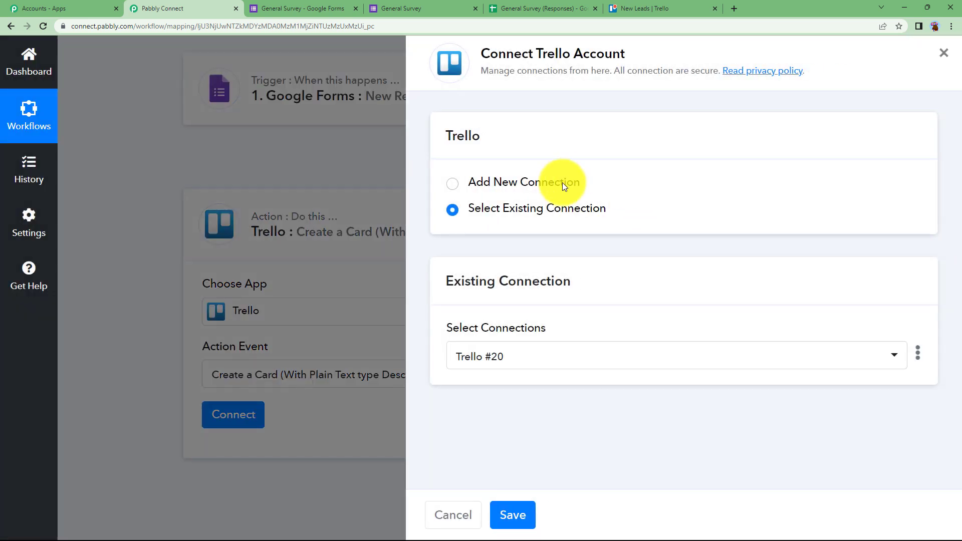
Add a new Trello connection and find the help text explaining where to get the credentials
left_click(562, 185)
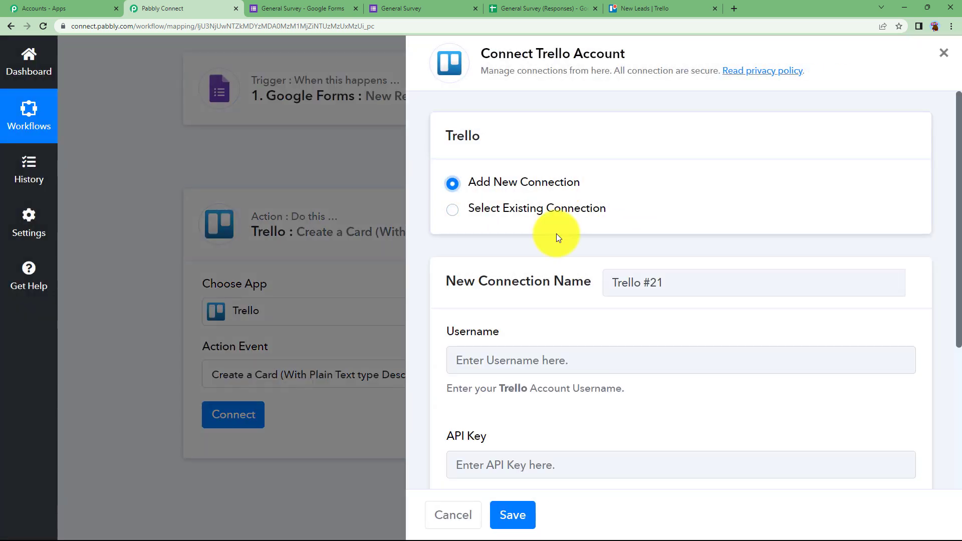
scroll(539, 285, "down", 4)
scroll(532, 286, "up", 2)
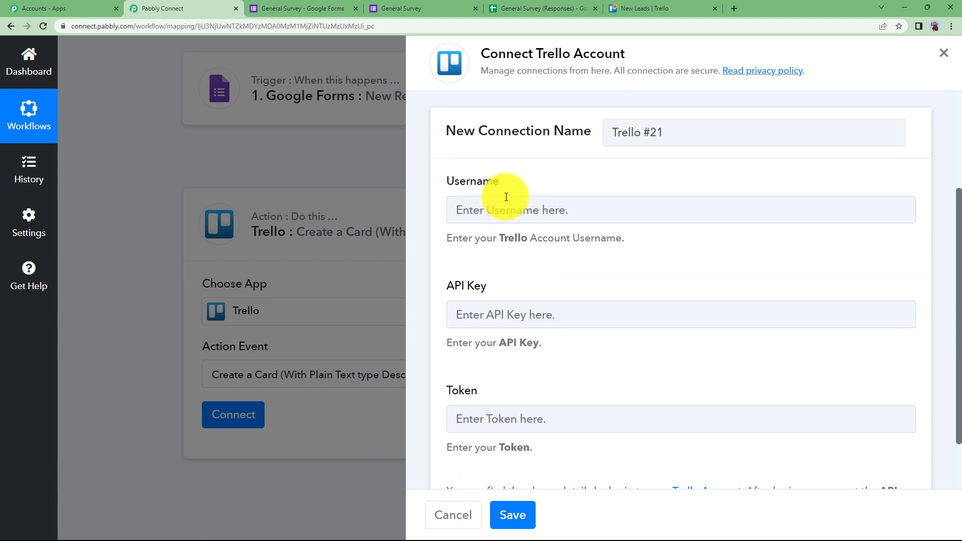
scroll(504, 283, "down", 3)
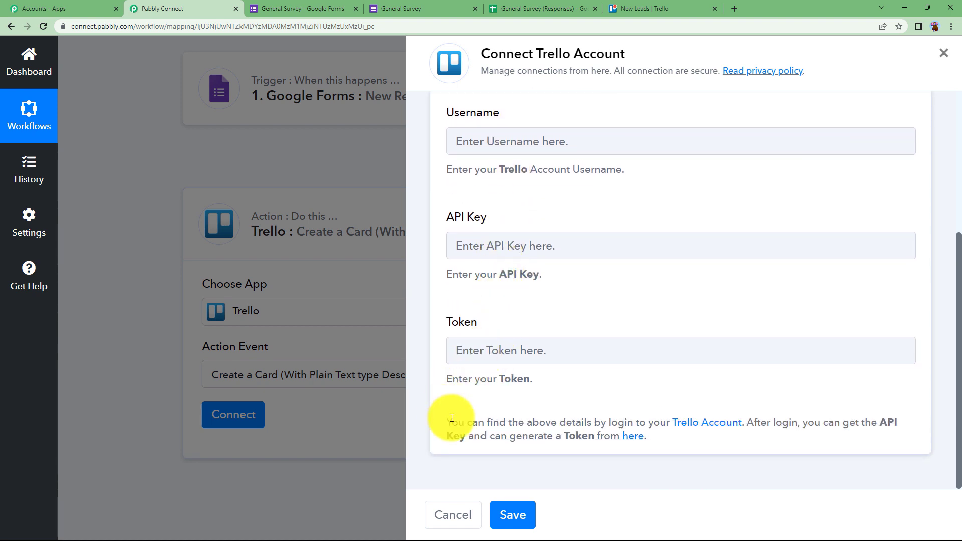
left_click_drag(477, 420, 683, 448)
left_click(681, 445)
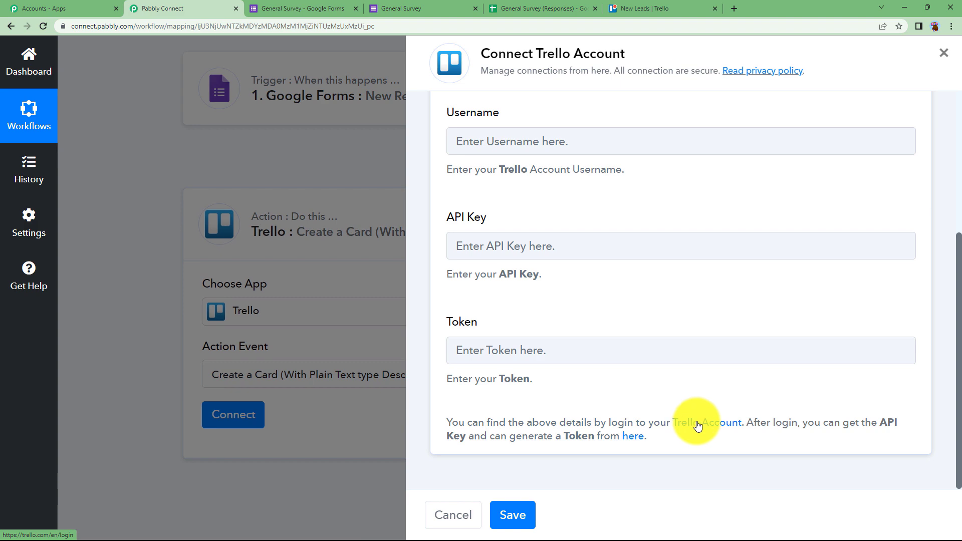
Paste Trello's personal API key into Pabbly's API Key field, then open the server token authorization page
left_click(640, 442)
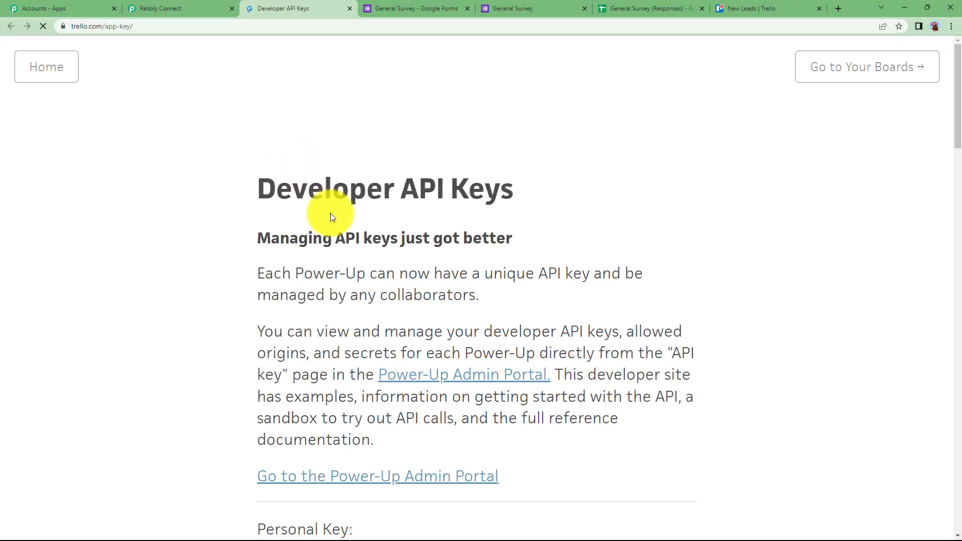
scroll(516, 262, "down", 5)
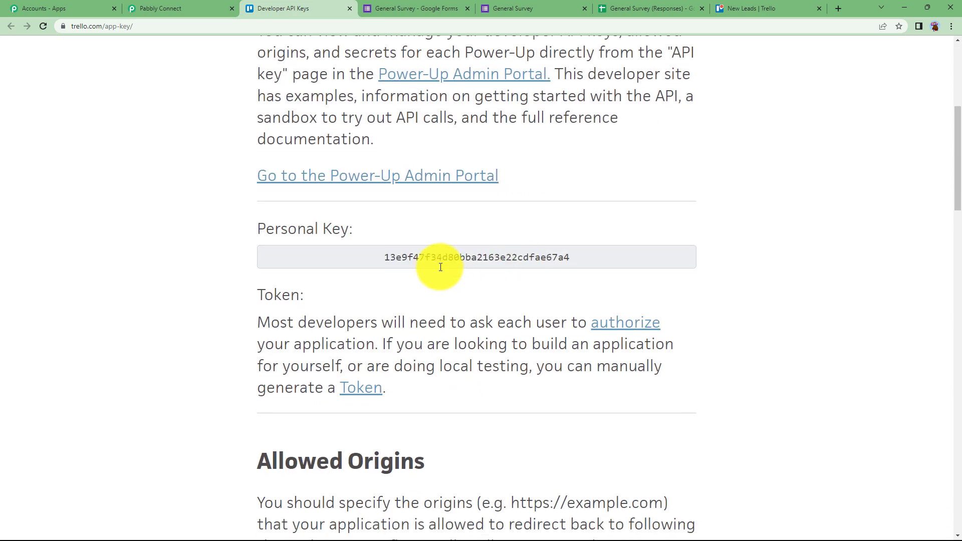
left_click_drag(379, 258, 631, 257)
key("ctrl+c")
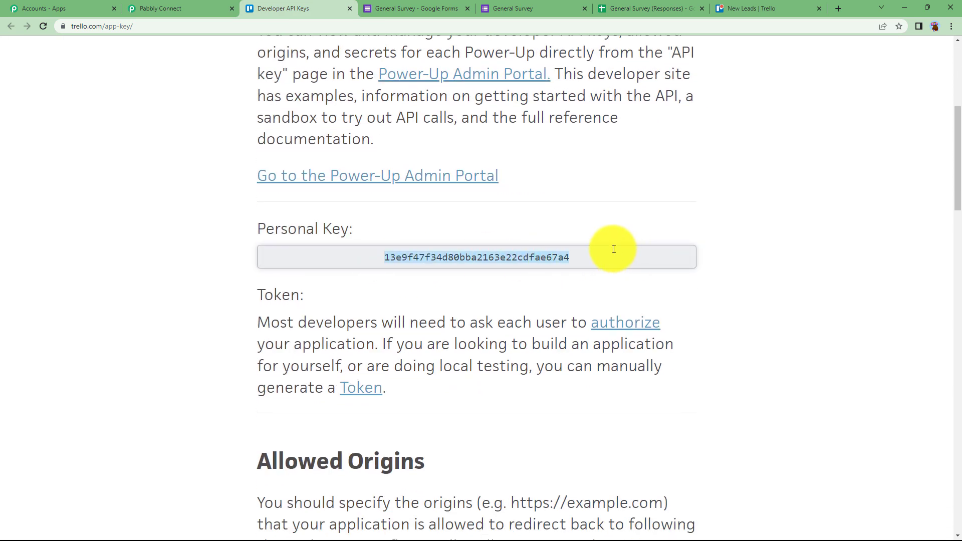
left_click(160, 8)
left_click(511, 245)
key("ctrl+v")
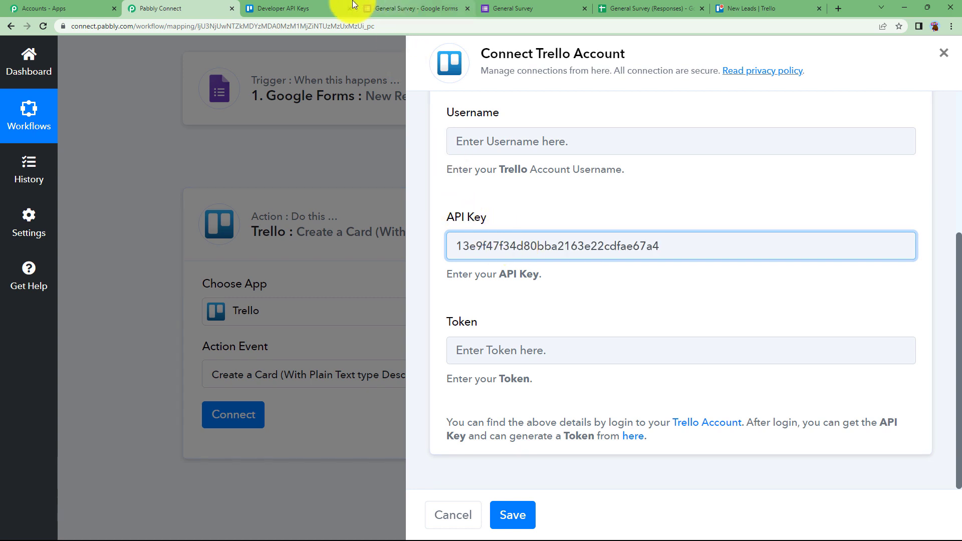
left_click(294, 5)
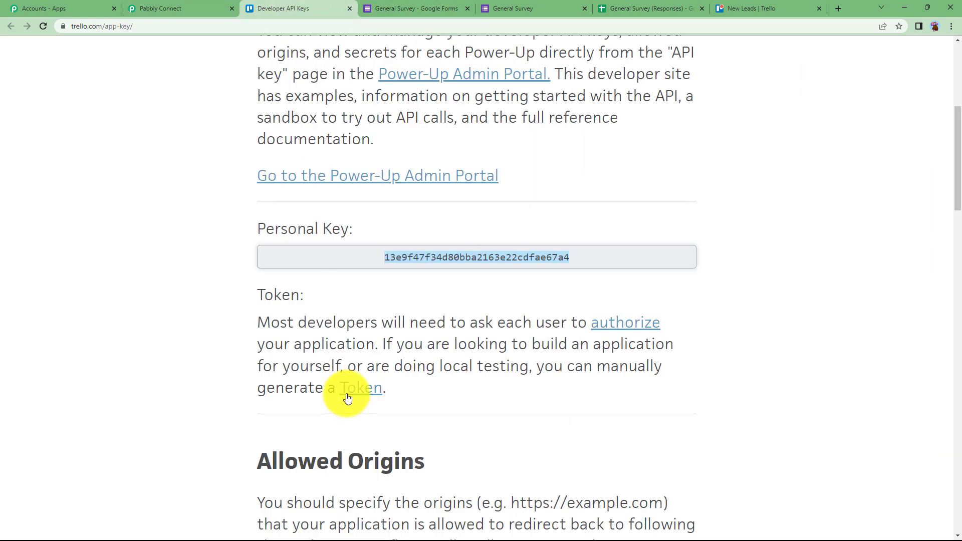
left_click(367, 391)
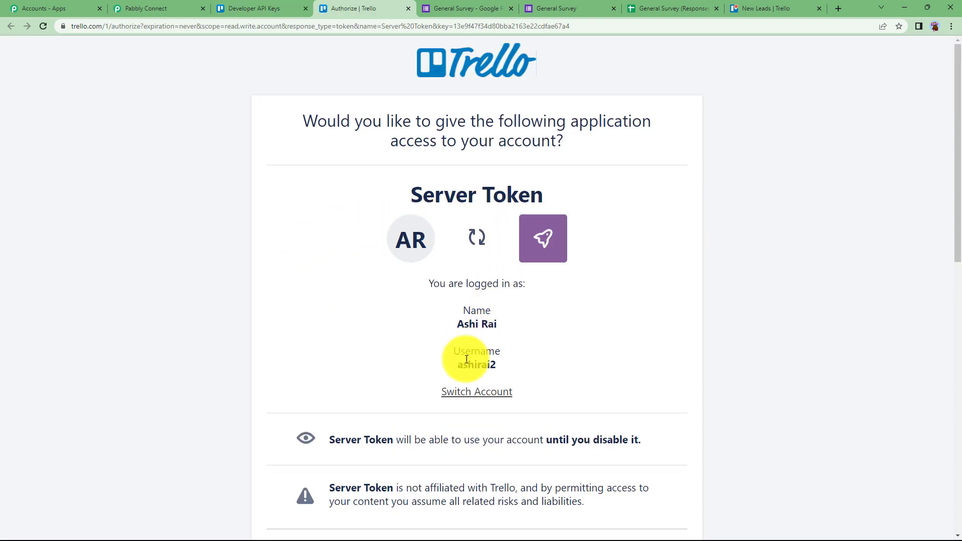
Copy the Trello account username into the connection form's Username field
left_click_drag(452, 369, 509, 368)
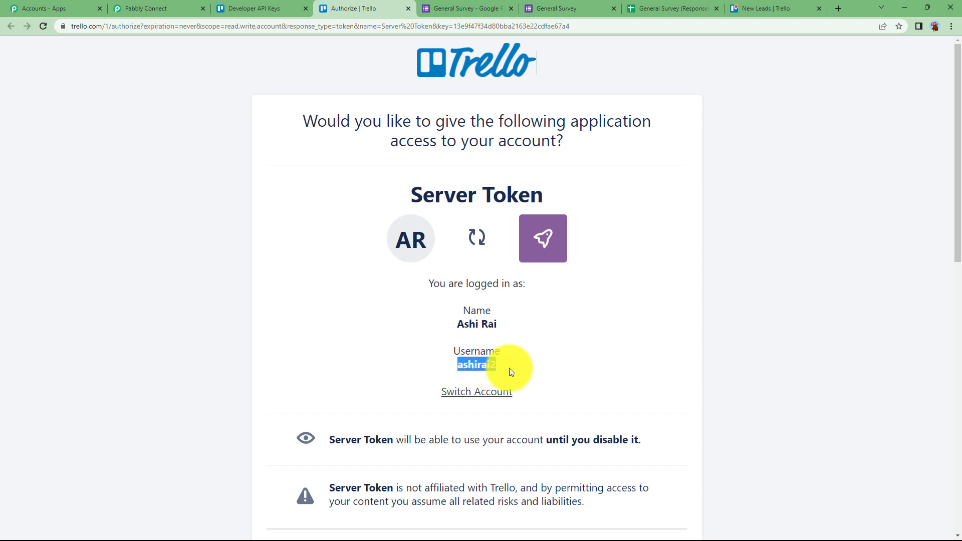
left_click(241, 9)
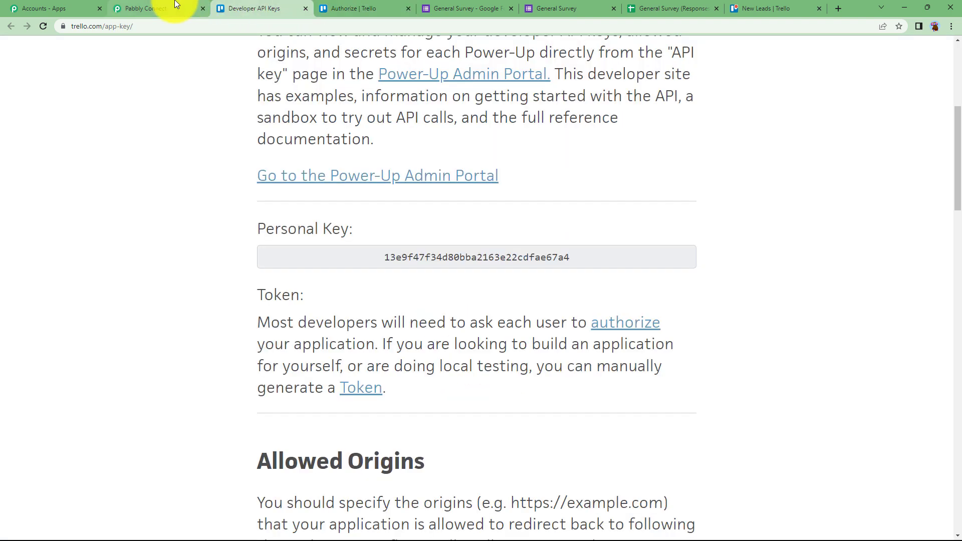
left_click(170, 8)
left_click(486, 137)
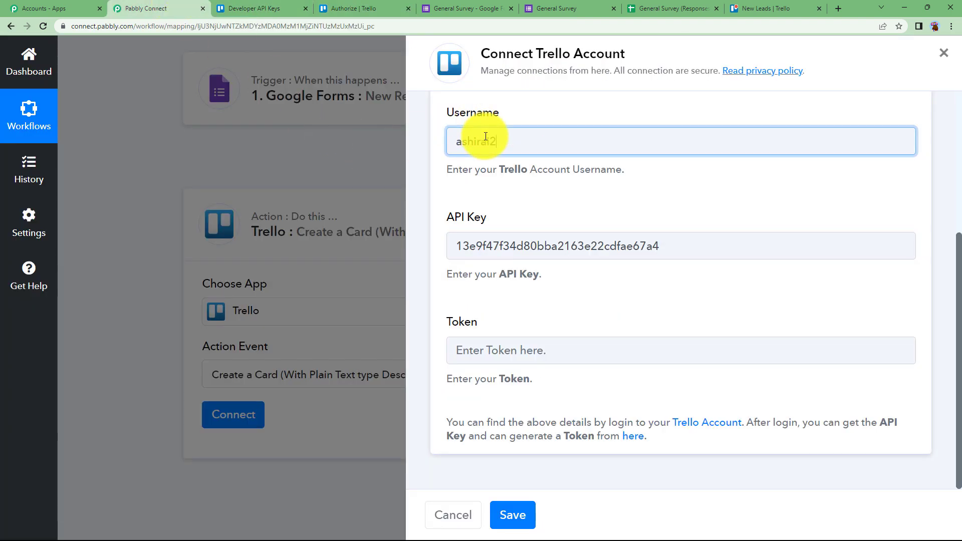
Paste the generated Trello access token into the Token field and save the connection
left_click(341, 8)
scroll(320, 318, "down", 10)
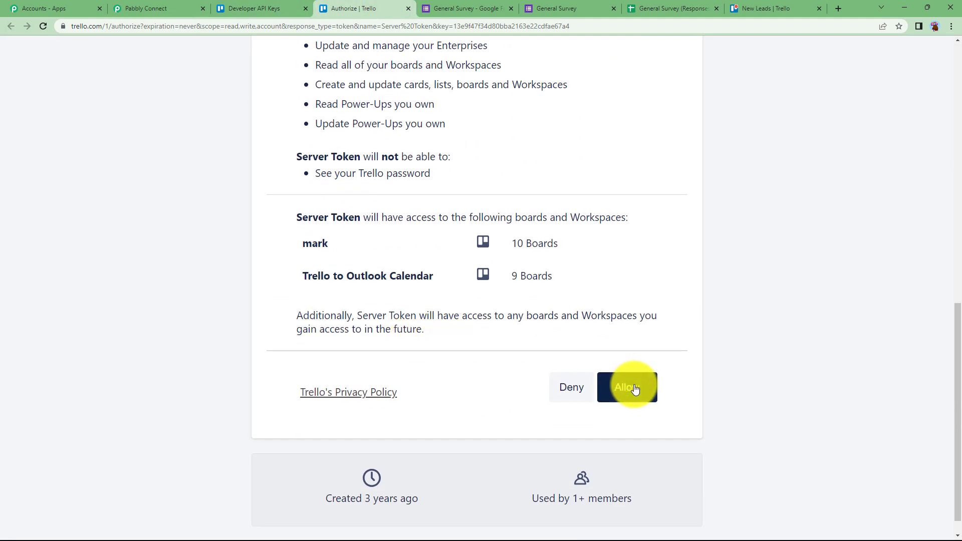
left_click_drag(273, 107, 625, 112)
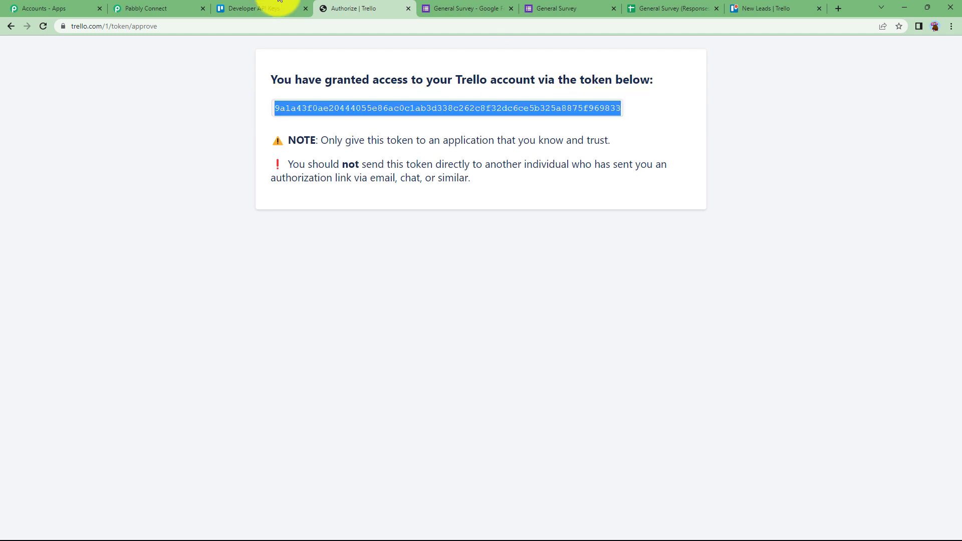
key("ctrl+c")
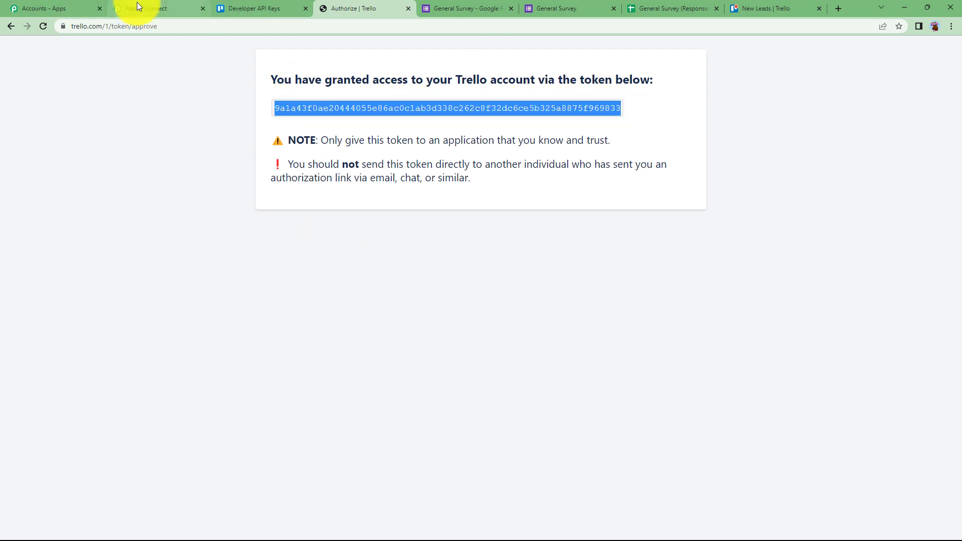
left_click(137, 6)
left_click(567, 356)
key("ctrl+v")
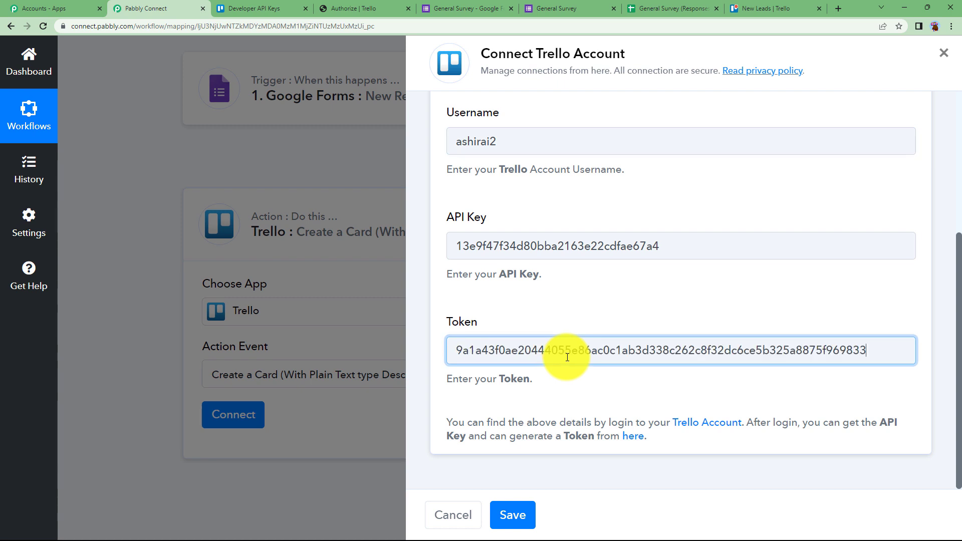
left_click(528, 504)
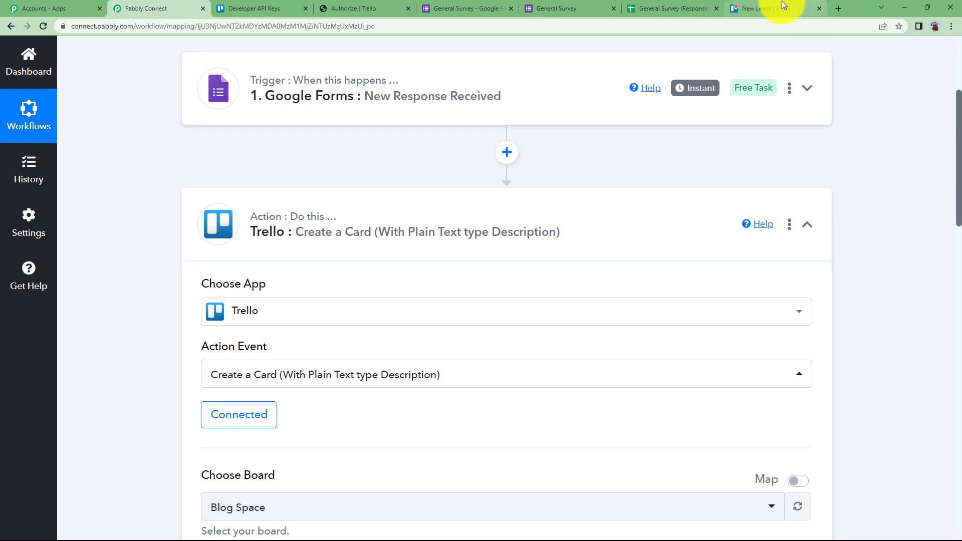
left_click(776, 5)
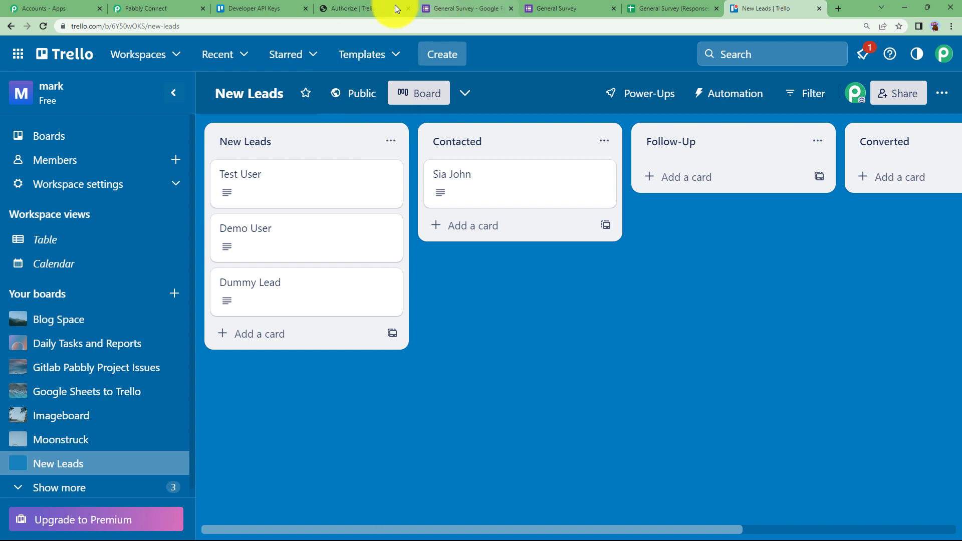
Point the Trello action at the New Leads board and its Contacted list
left_click(150, 6)
scroll(216, 421, "down", 4)
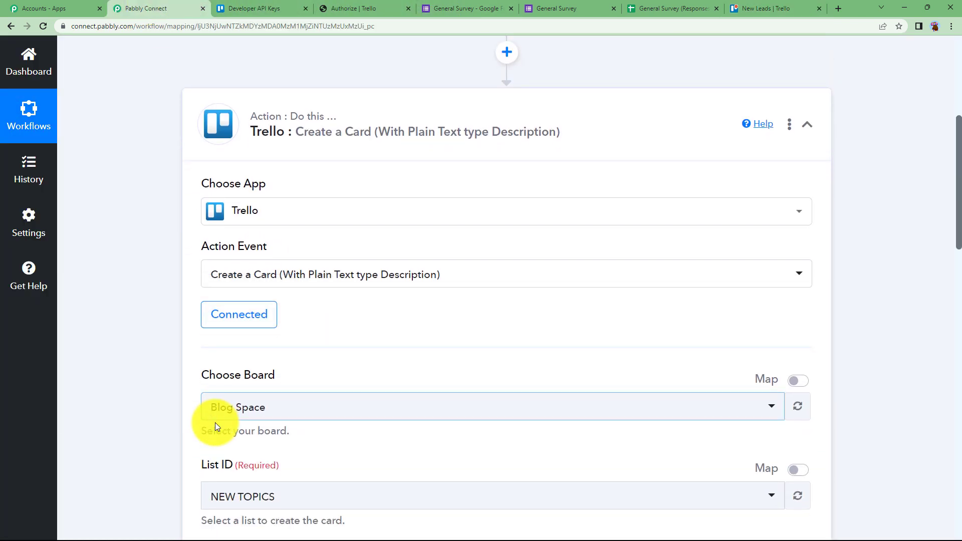
left_click(221, 314)
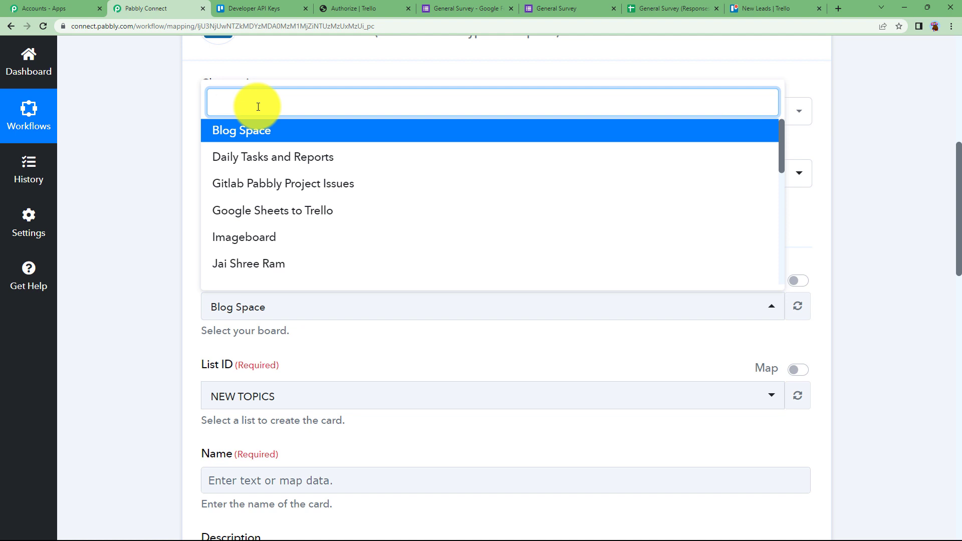
type("NEW L")
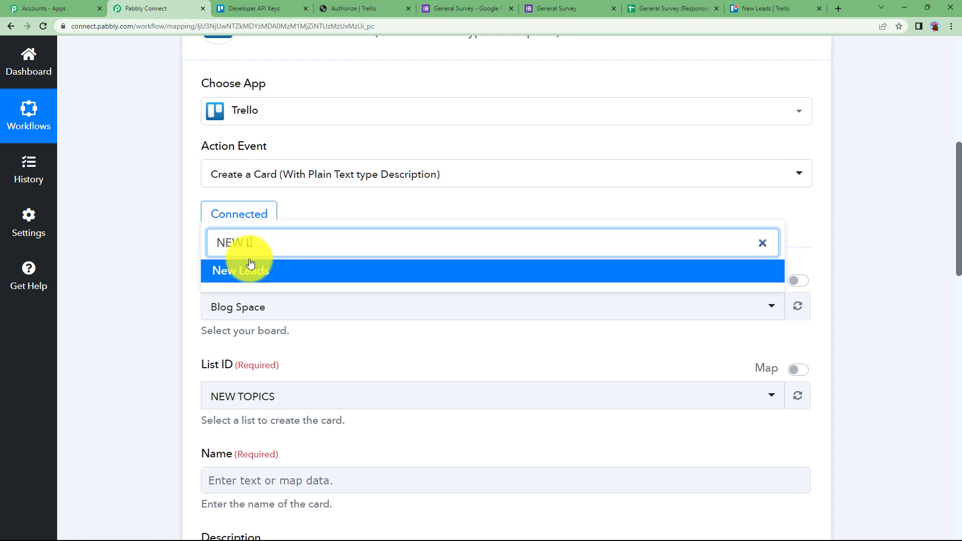
left_click(251, 272)
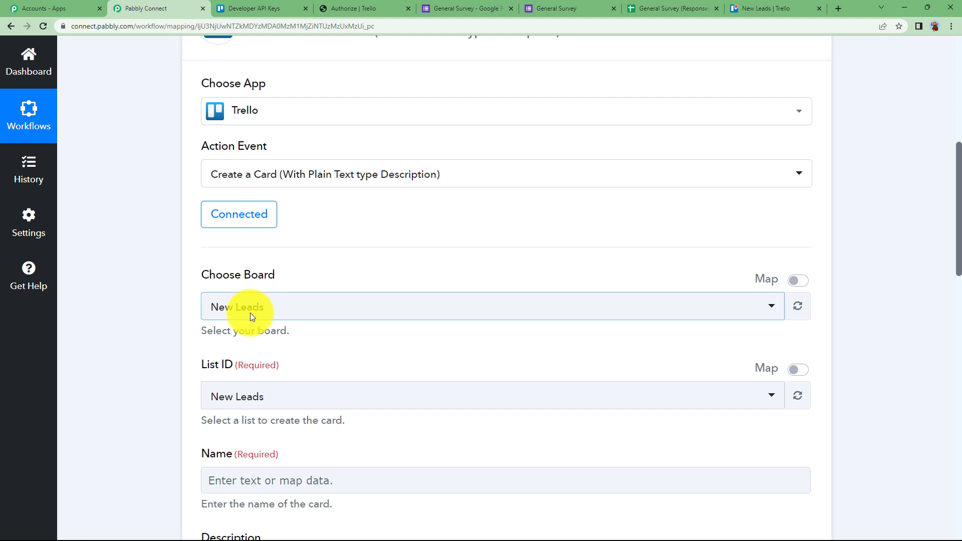
scroll(215, 330, "down", 2)
left_click(241, 298)
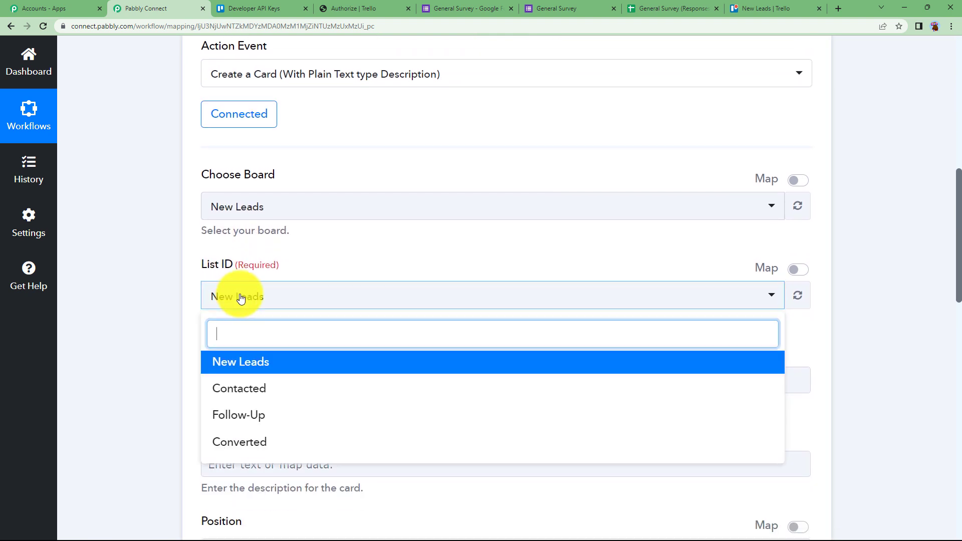
left_click(246, 390)
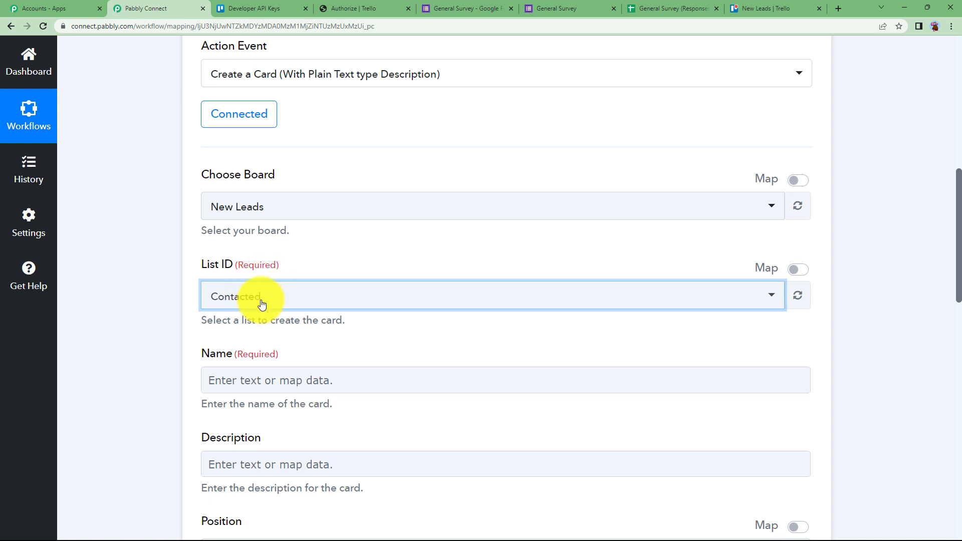
scroll(255, 296, "down", 2)
left_click(252, 277)
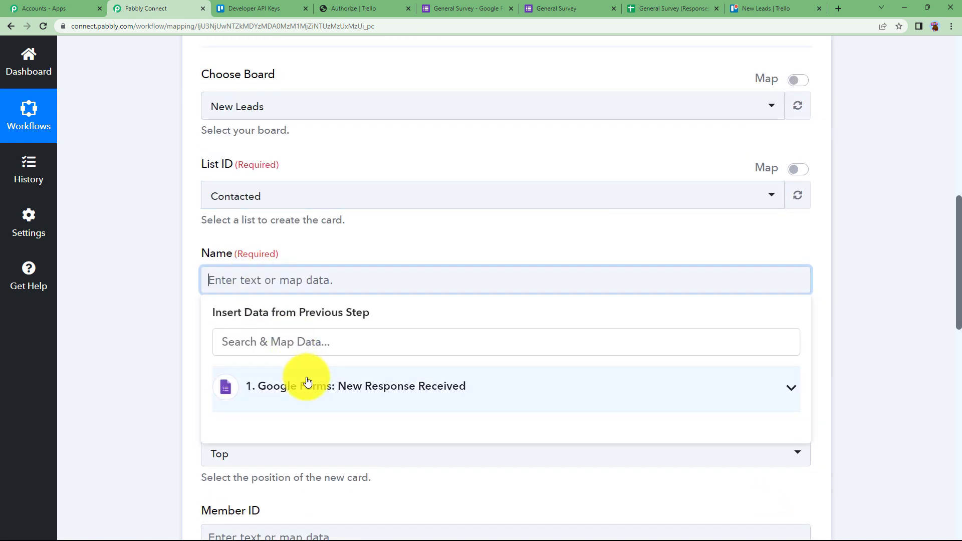
Map the form response's Name answer into the card's Name field
left_click(307, 384)
scroll(201, 379, "down", 3)
scroll(201, 379, "down", 1)
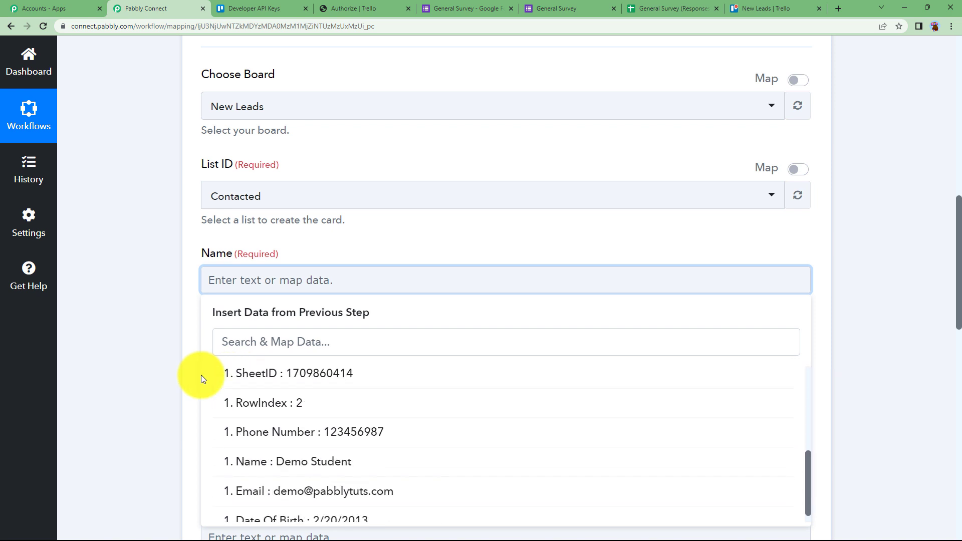
left_click(253, 462)
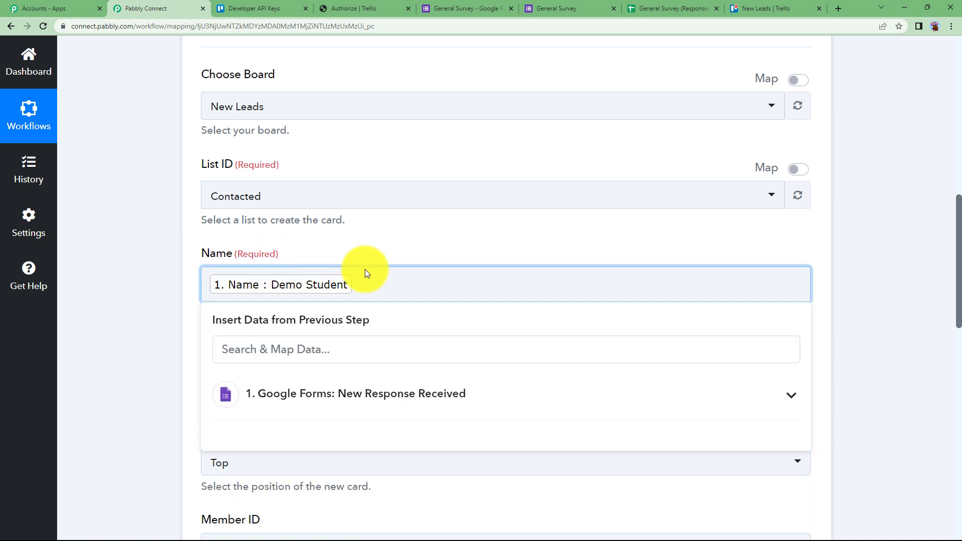
left_click(151, 282)
scroll(153, 286, "down", 2)
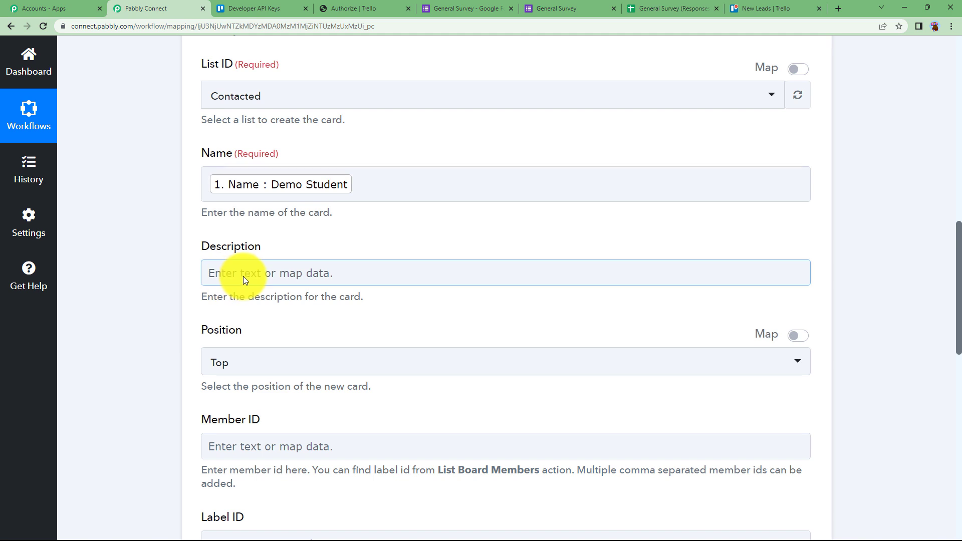
Type the description labels 'Email:', 'DOB:' and 'Contact:' on separate lines
left_click(243, 276)
type("e")
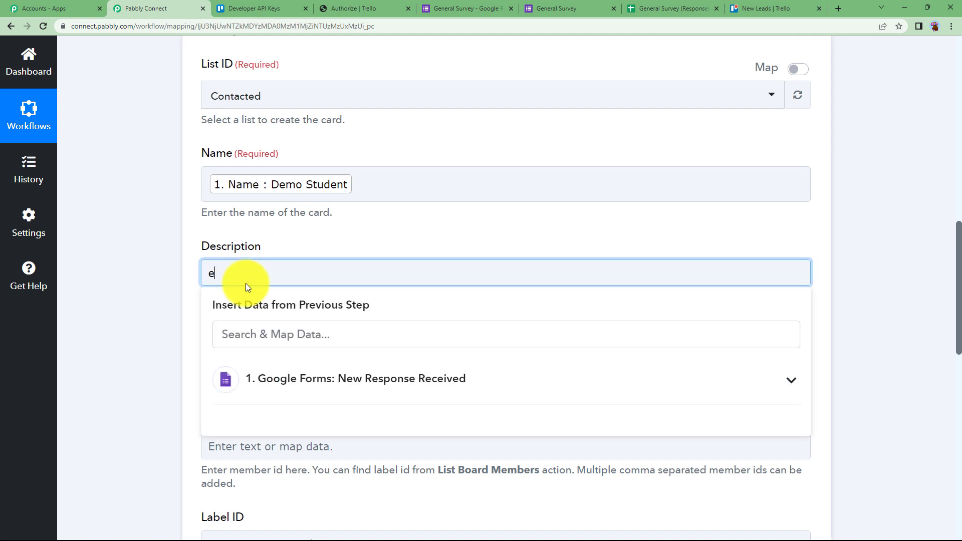
type("MAI")
key("BackSpace")
key("BackSpace")
key("BackSpace")
key("BackSpace")
type("Email:")
key("Return")
type("DOB:")
key("Return")
type("Contact:")
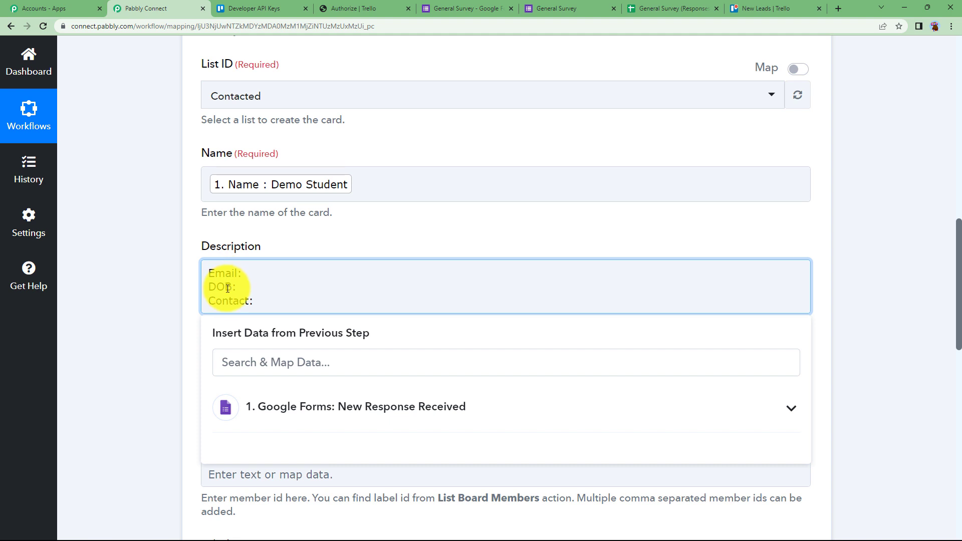
Map the Email, Date Of Birth and Phone Number answers after their description labels
left_click(279, 406)
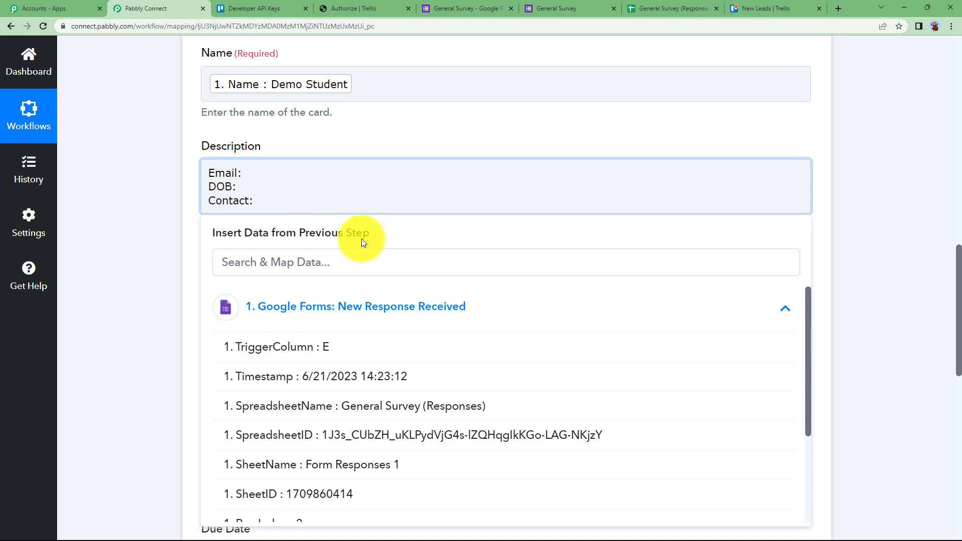
left_click(317, 313)
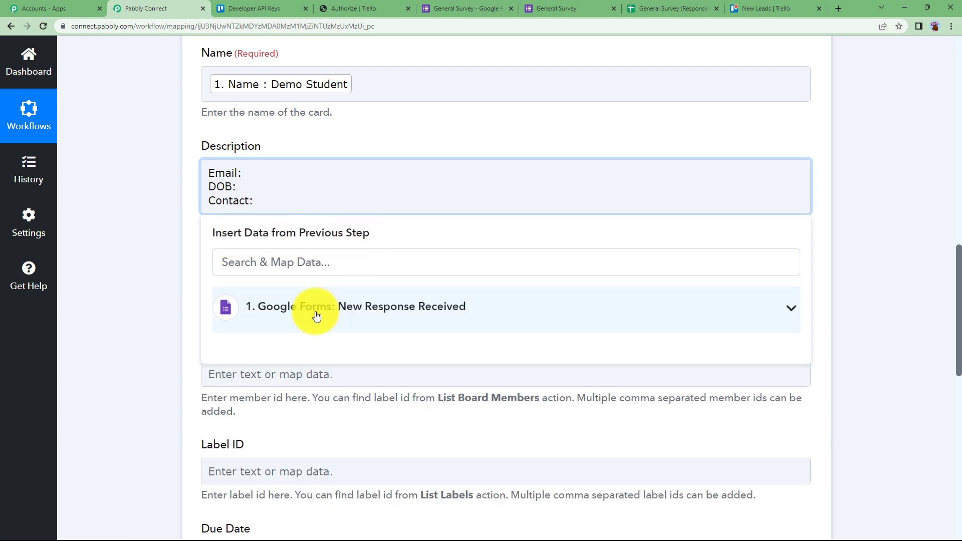
left_click(284, 318)
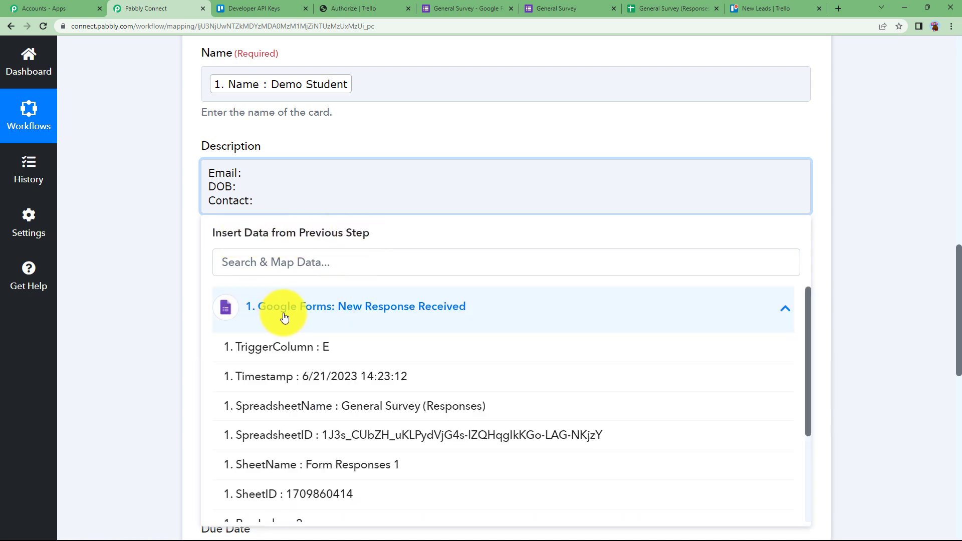
scroll(286, 365, "down", 5)
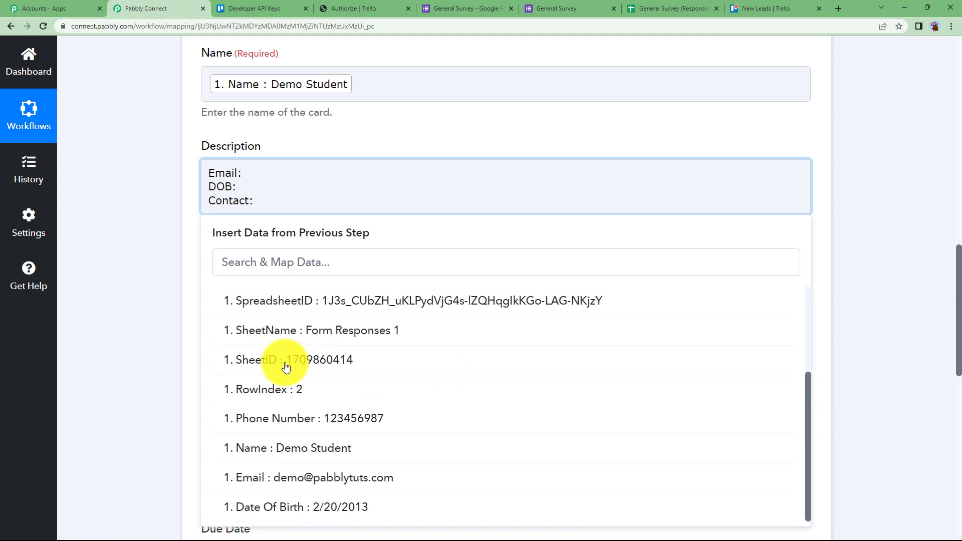
scroll(290, 436, "down", 2)
left_click(296, 424)
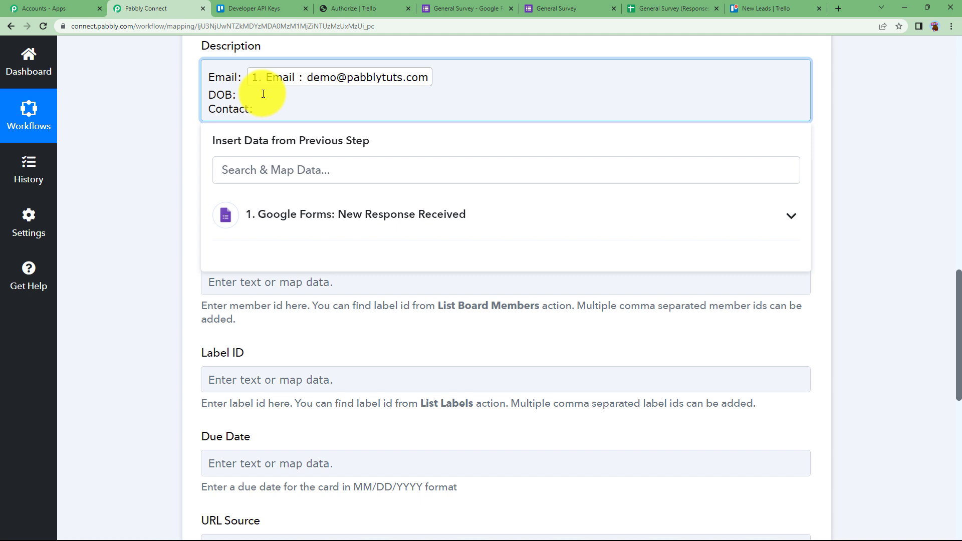
left_click(298, 214)
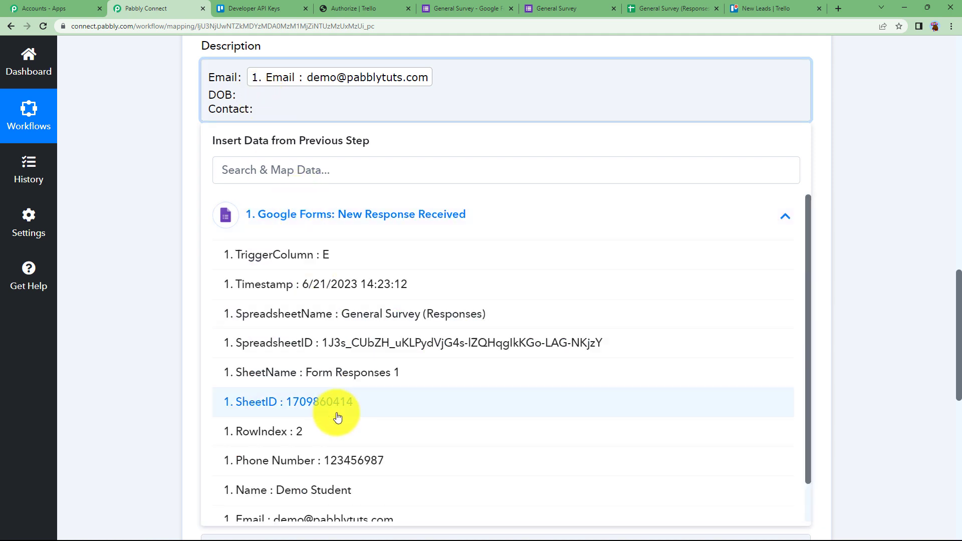
scroll(344, 496, "down", 1)
left_click(333, 507)
left_click(289, 117)
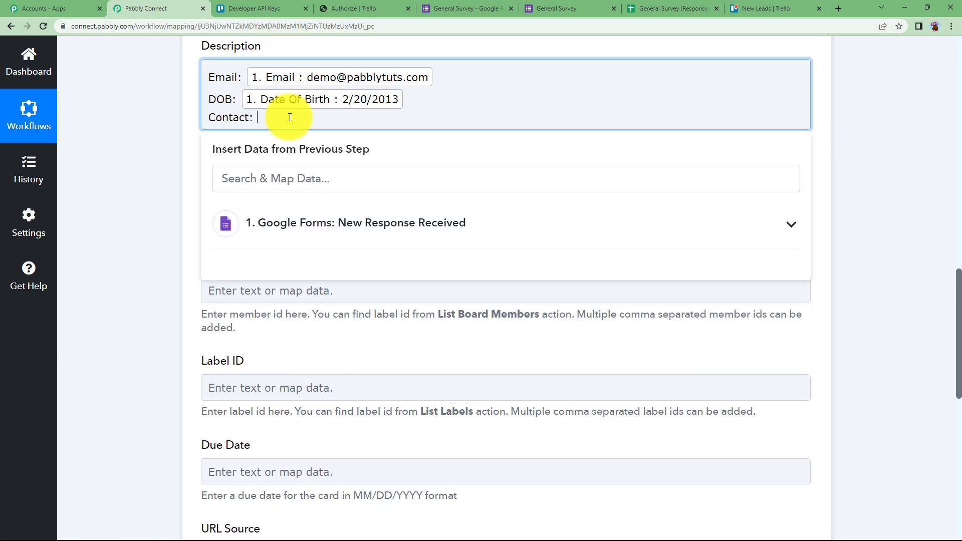
left_click(249, 222)
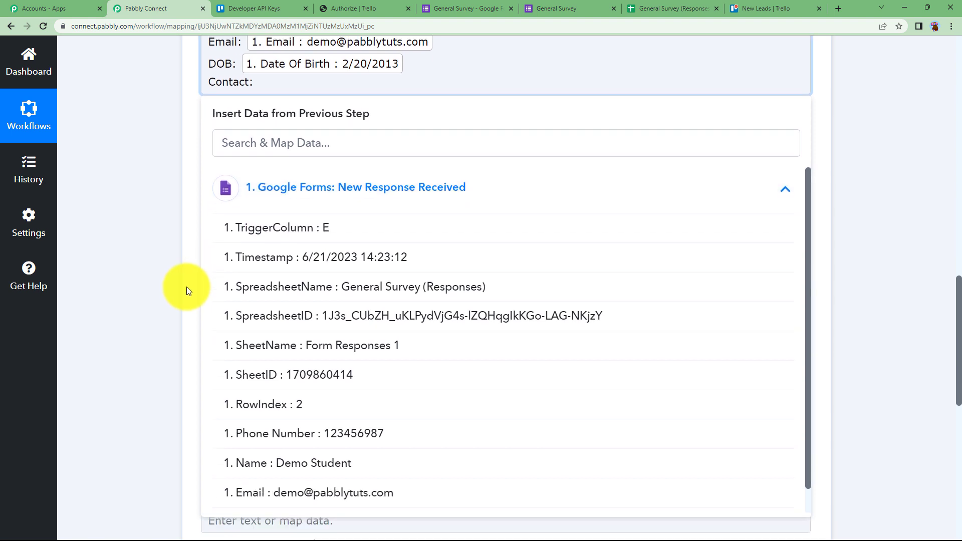
left_click(304, 370)
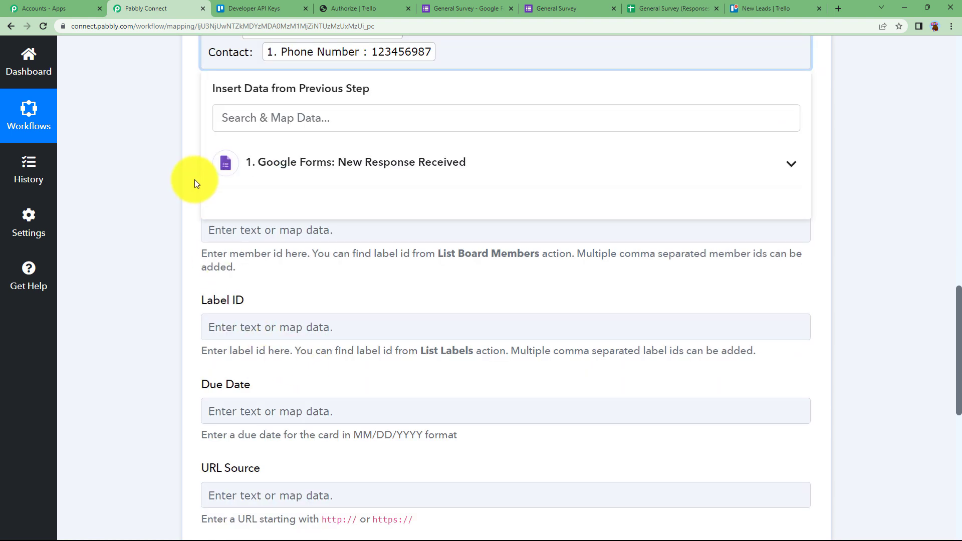
left_click(195, 180)
scroll(198, 189, "up", 4)
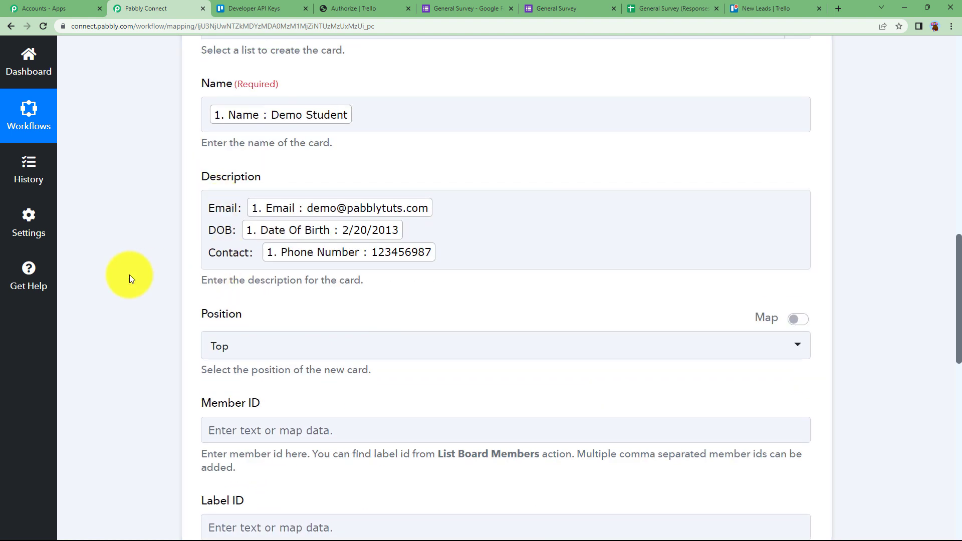
Set the Trello card Position to Bottom and scroll down to the test button
scroll(129, 275, "down", 2)
left_click(233, 248)
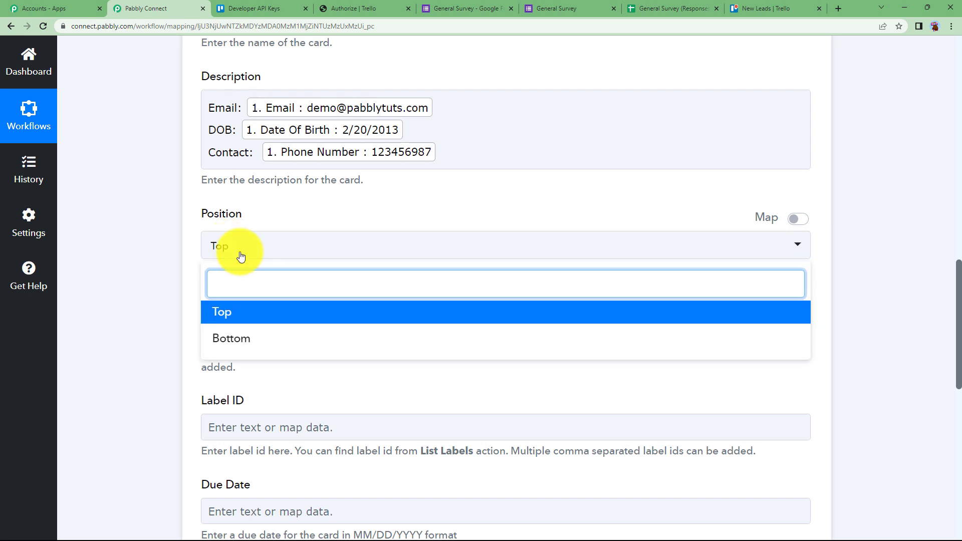
left_click(226, 311)
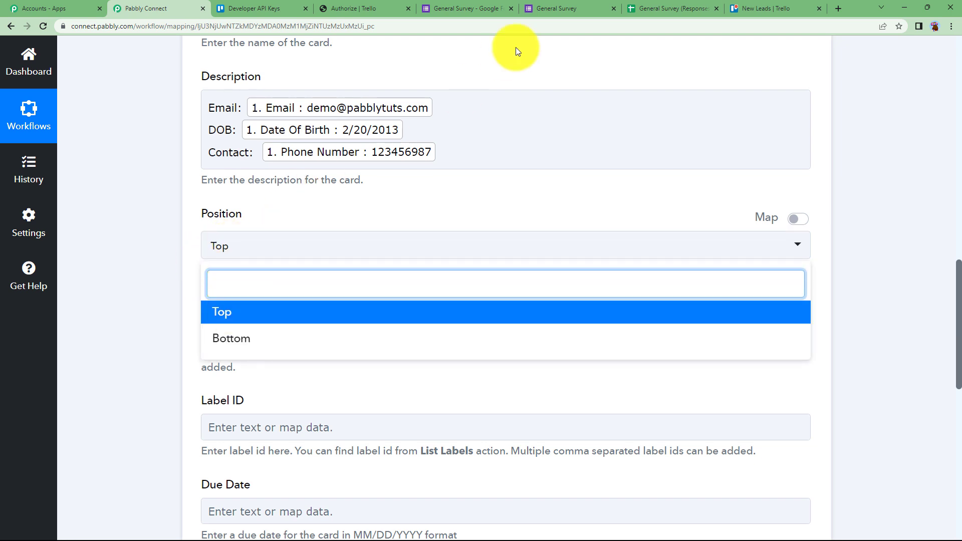
left_click(752, 9)
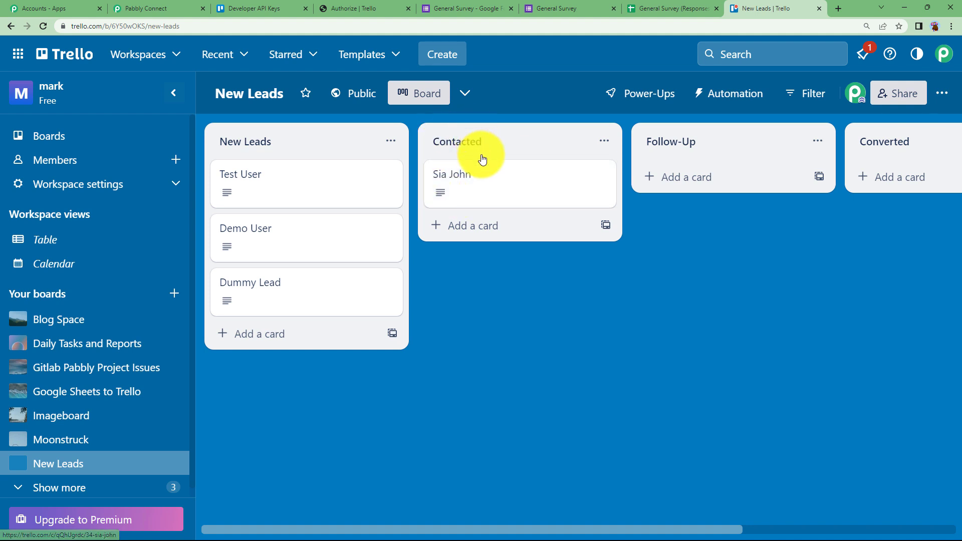
left_click(191, 7)
left_click(267, 340)
left_click(771, 8)
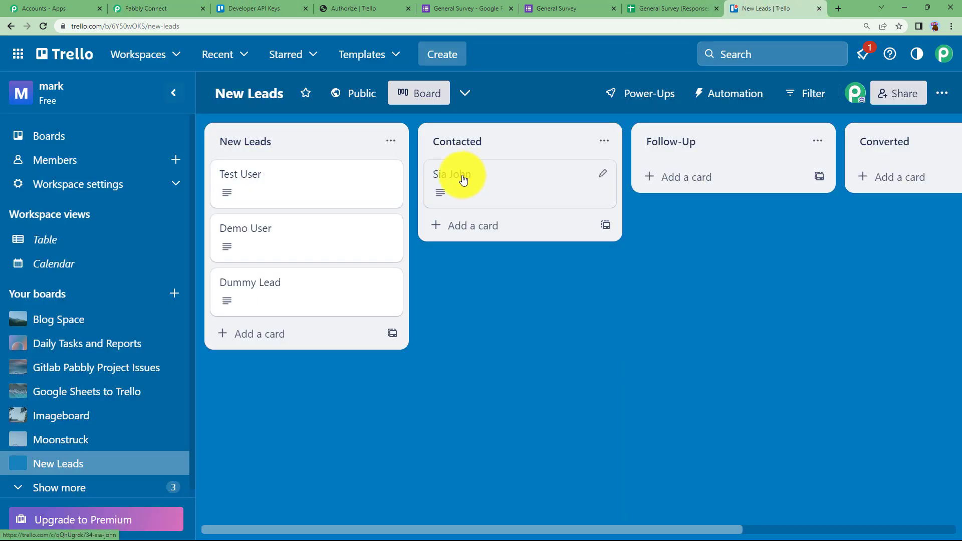
left_click(183, 9)
scroll(172, 345, "down", 1)
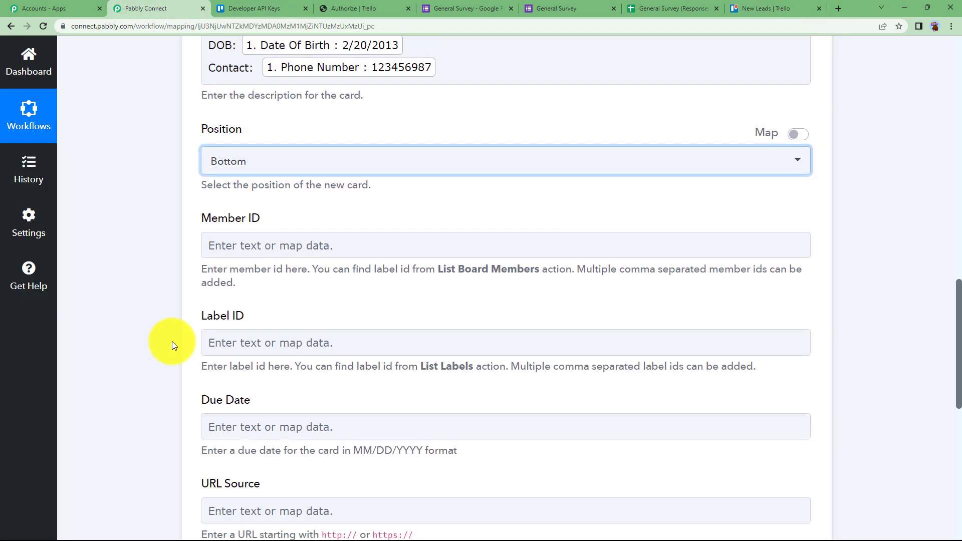
scroll(173, 341, "down", 1)
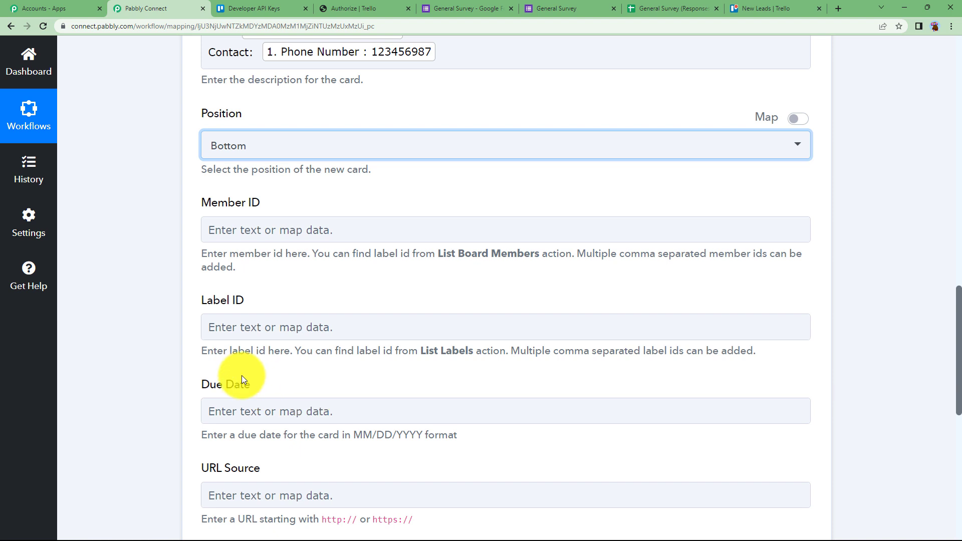
scroll(173, 340, "down", 3)
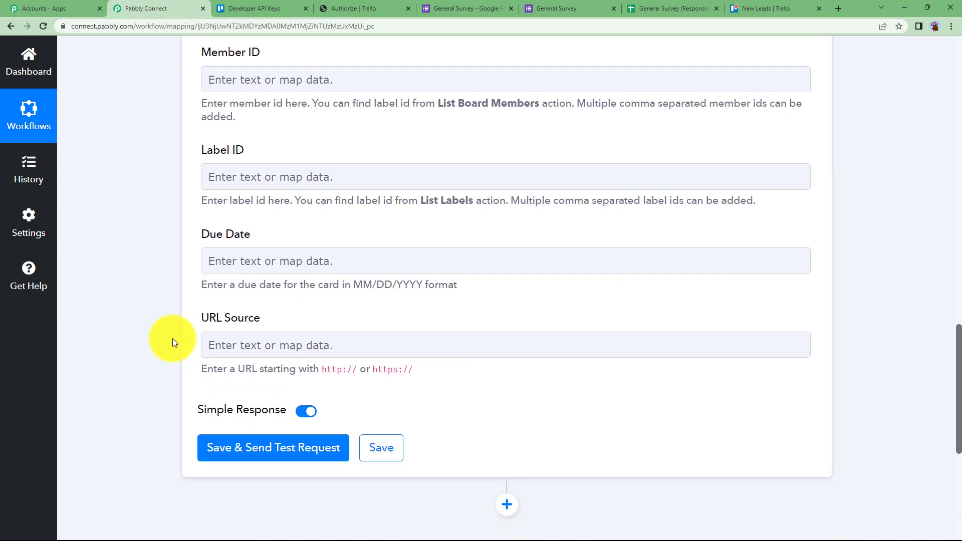
Run Save & Send Test Request, check the returned card Id, and collapse the Trello action
left_click(284, 443)
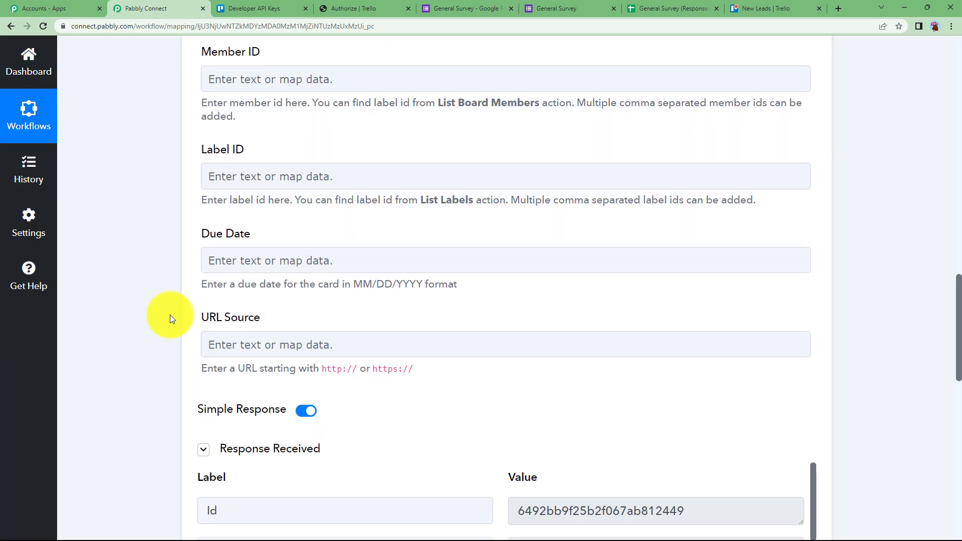
scroll(210, 325, "down", 3)
left_click_drag(723, 361, 510, 378)
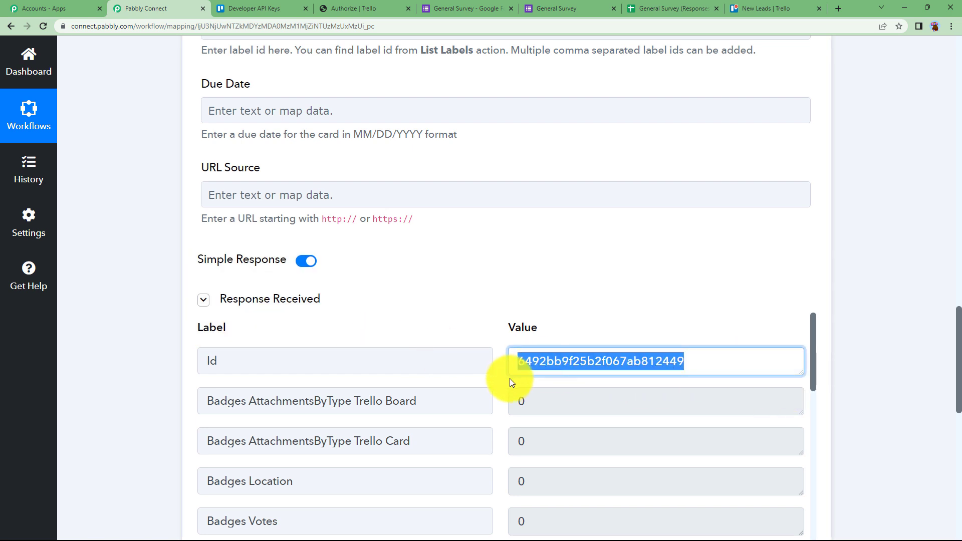
left_click(503, 370)
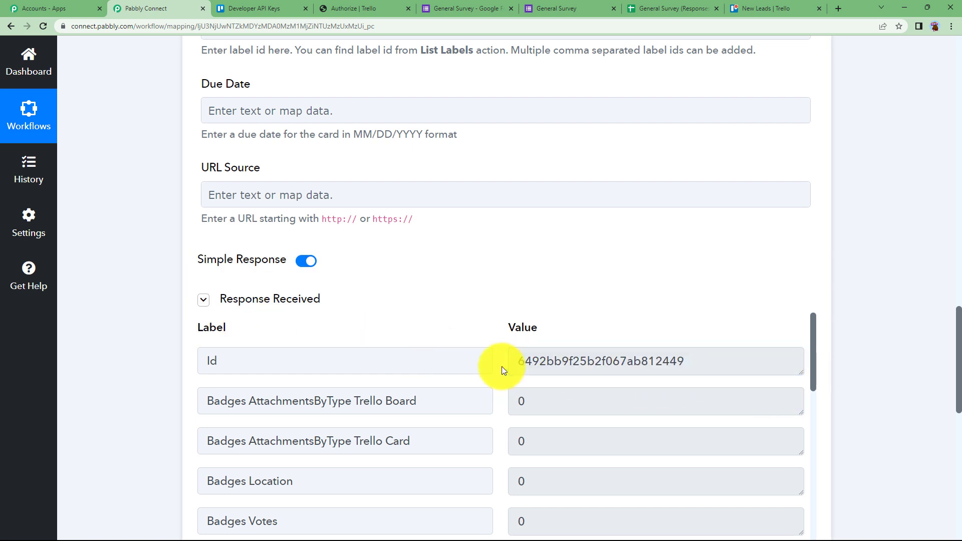
left_click_drag(519, 361, 708, 369)
left_click(640, 320)
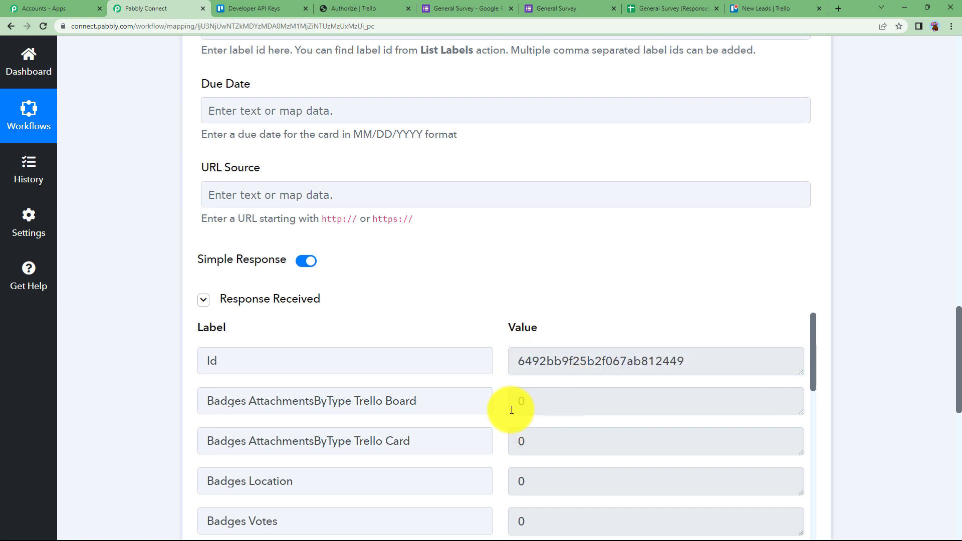
scroll(506, 411, "down", 15)
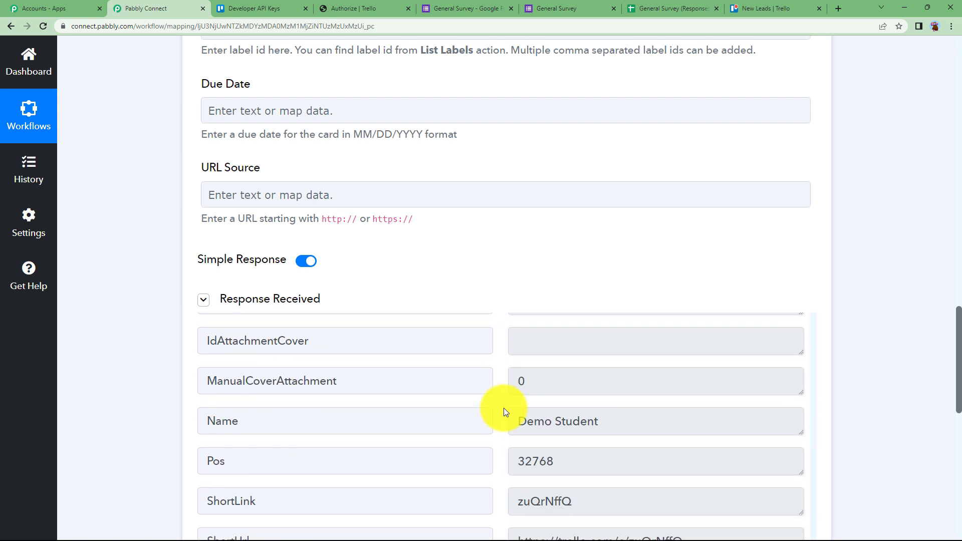
scroll(503, 408, "down", 6)
scroll(504, 408, "up", 15)
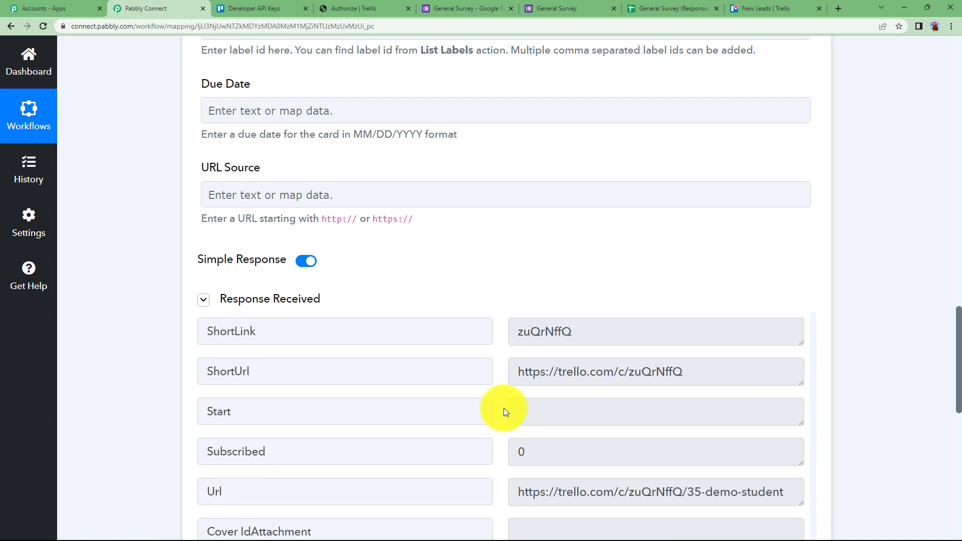
scroll(504, 408, "up", 8)
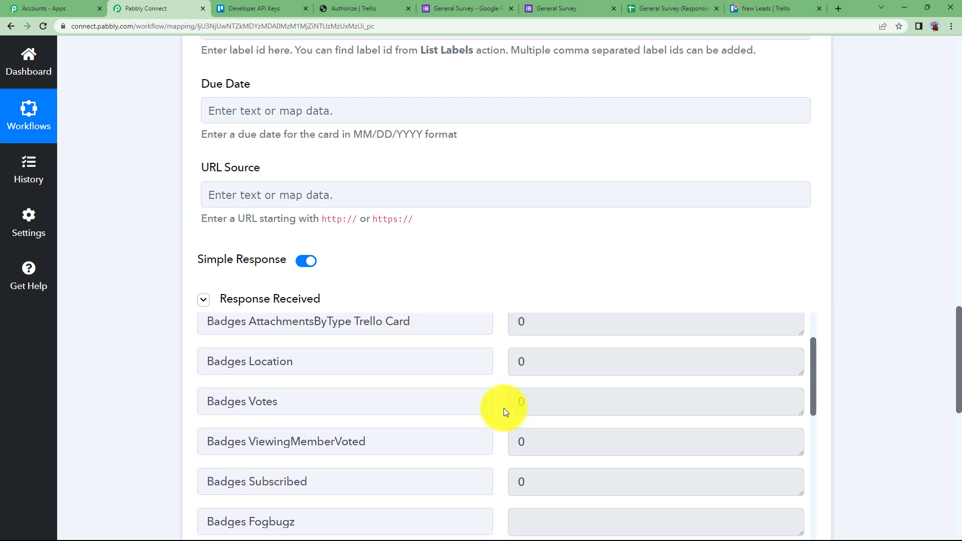
scroll(143, 320, "up", 20)
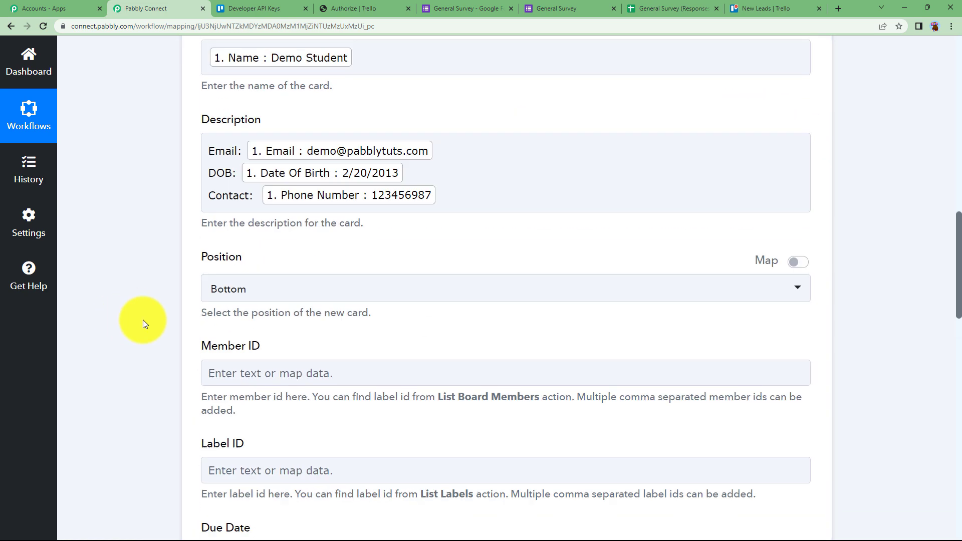
scroll(143, 320, "up", 2)
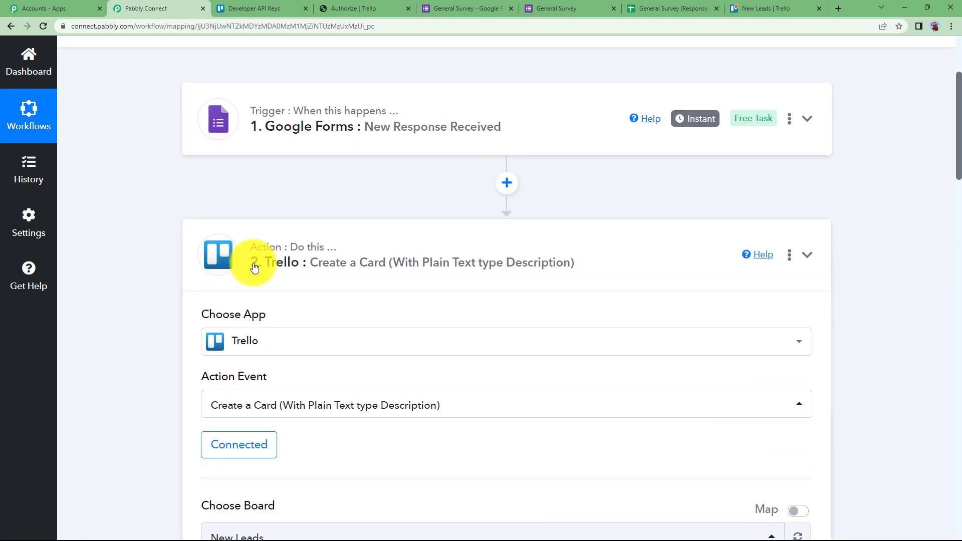
left_click(255, 265)
scroll(189, 289, "up", 4)
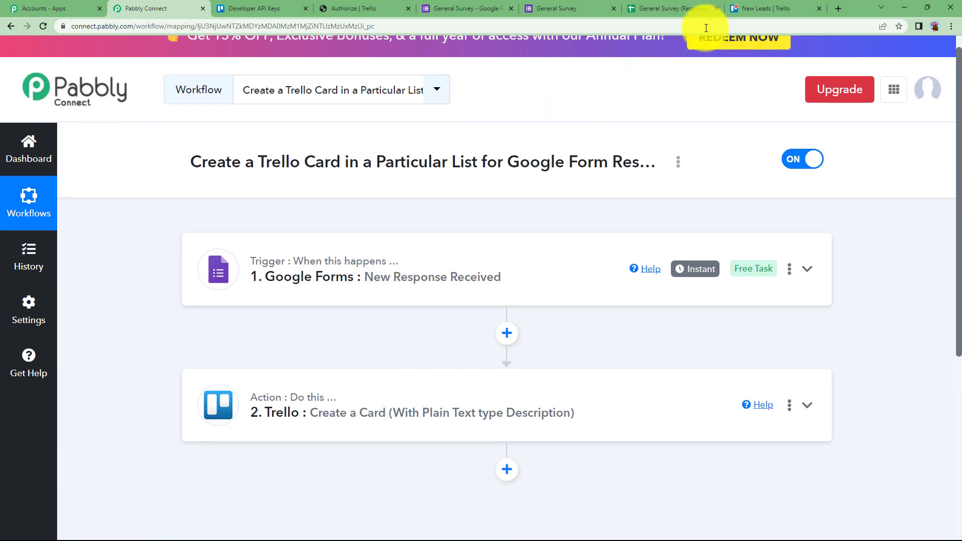
Open the Demo Student card in the New Leads Contacted list to check its description, then return
left_click(756, 5)
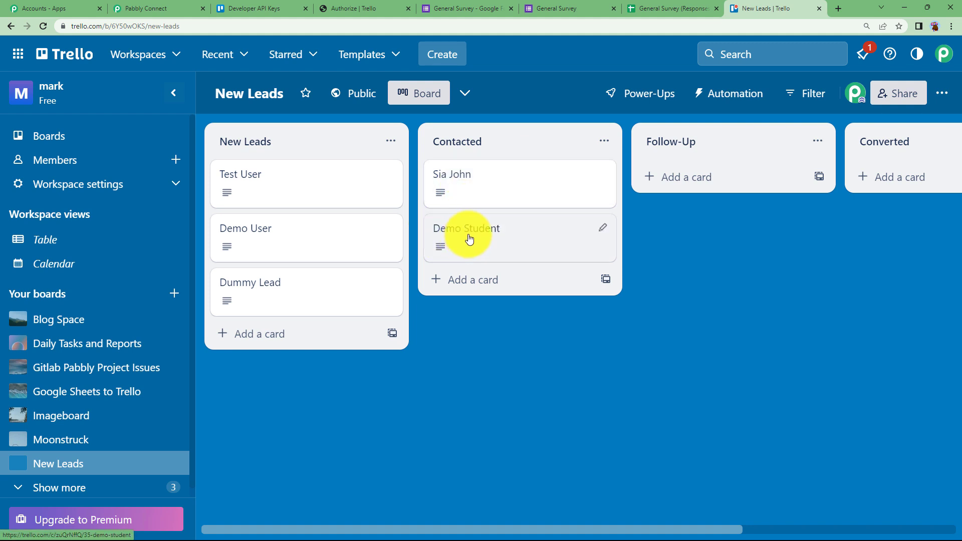
left_click(496, 245)
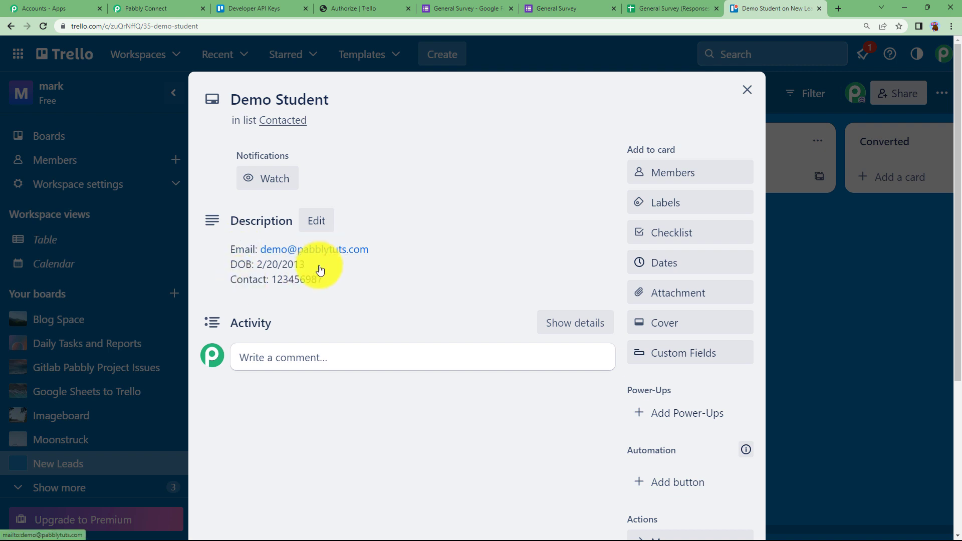
left_click(750, 92)
left_click(192, 5)
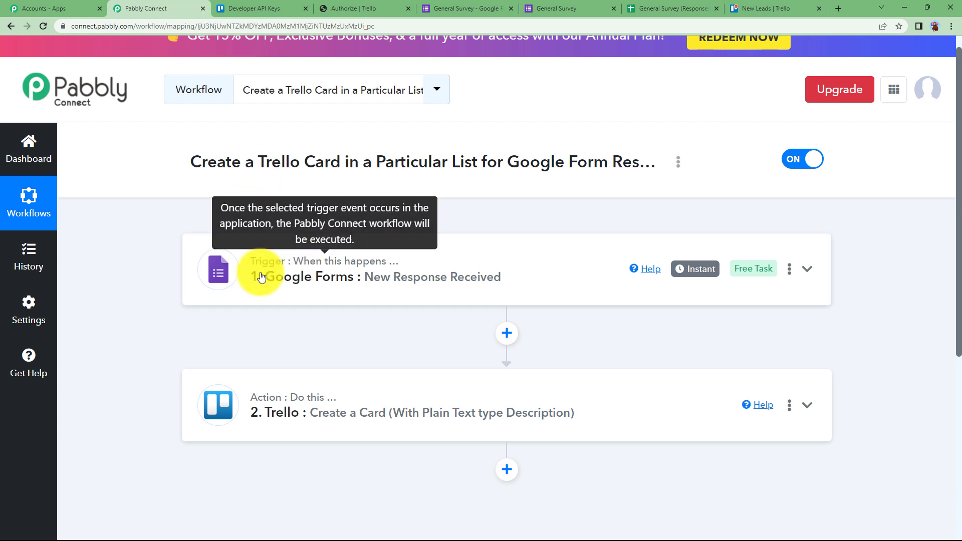
Go to the General Survey confirmation page and start another response
left_click(476, 5)
left_click(543, 8)
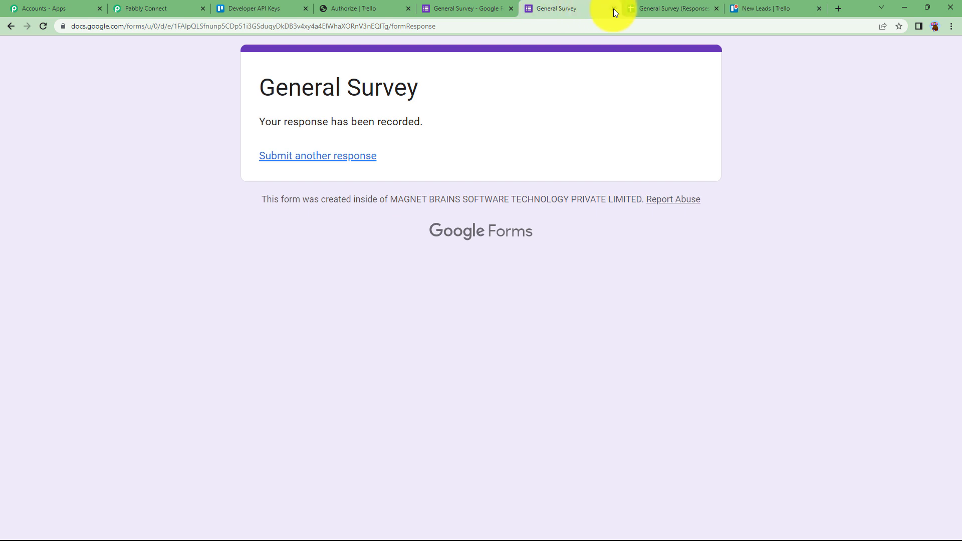
left_click(315, 158)
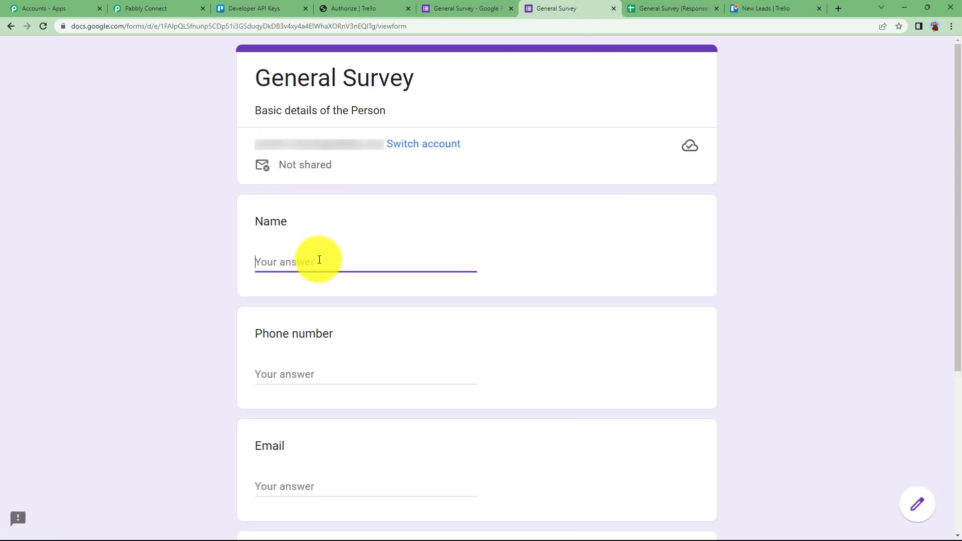
Fill in name 'New Person', phone number, email and birth date 06/18/2014, then submit
left_click(320, 260)
type("New Person")
left_click(336, 385)
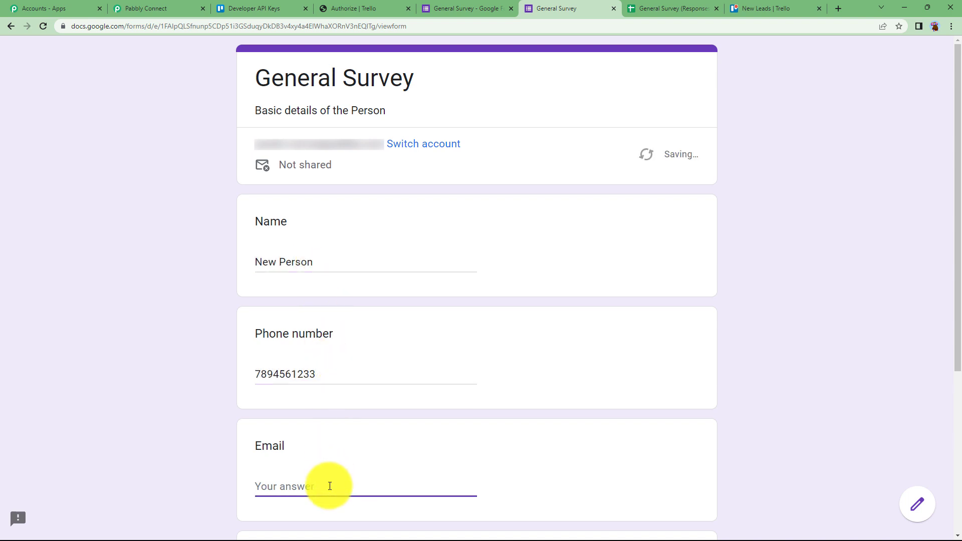
scroll(336, 392, "down", 4)
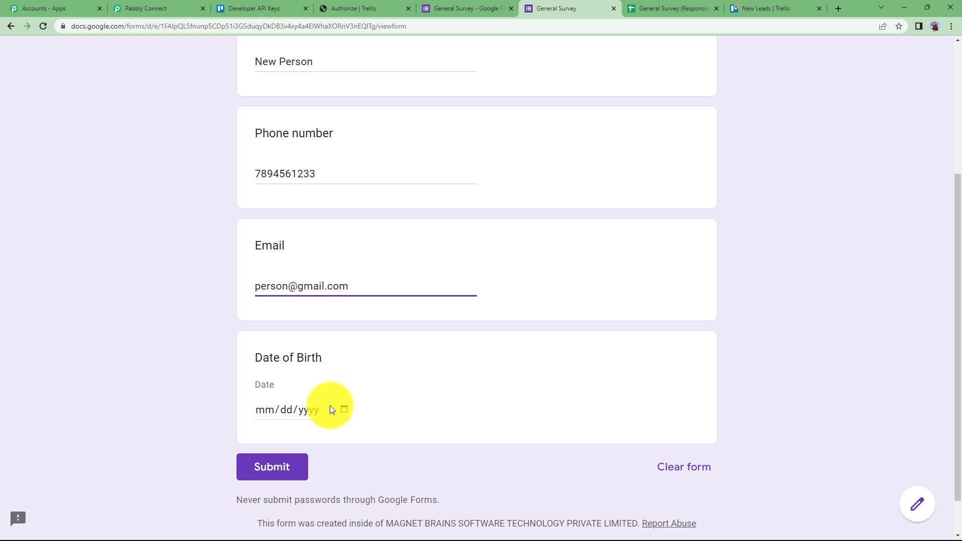
left_click(344, 410)
left_click(279, 409)
type("06182014")
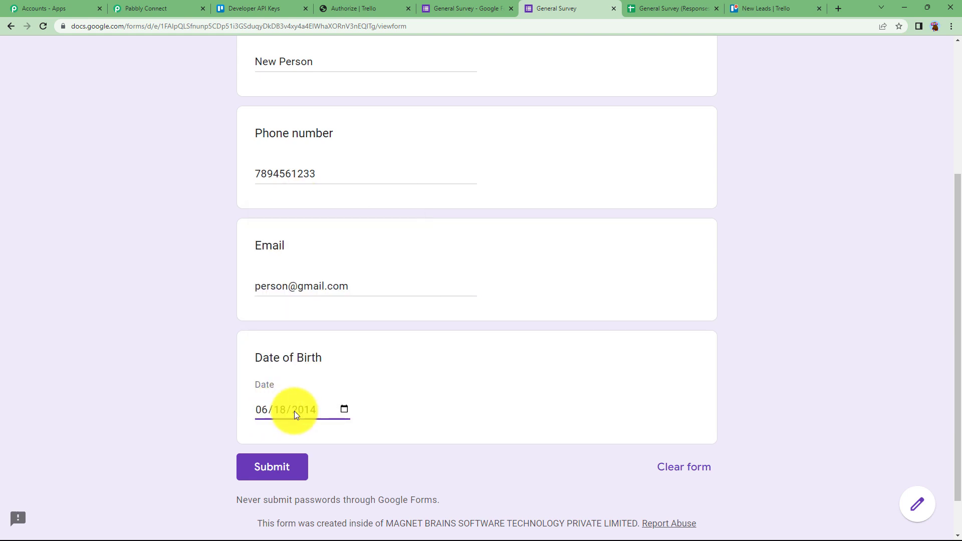
left_click(286, 458)
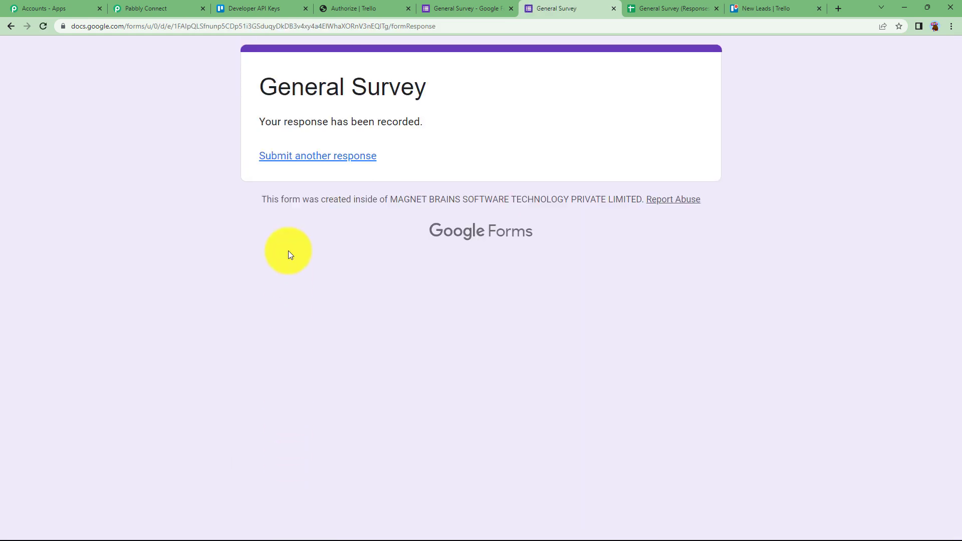
In the Responses sheet, turn on Pabbly Connect Webhooks Send On Event for new rows
left_click(637, 5)
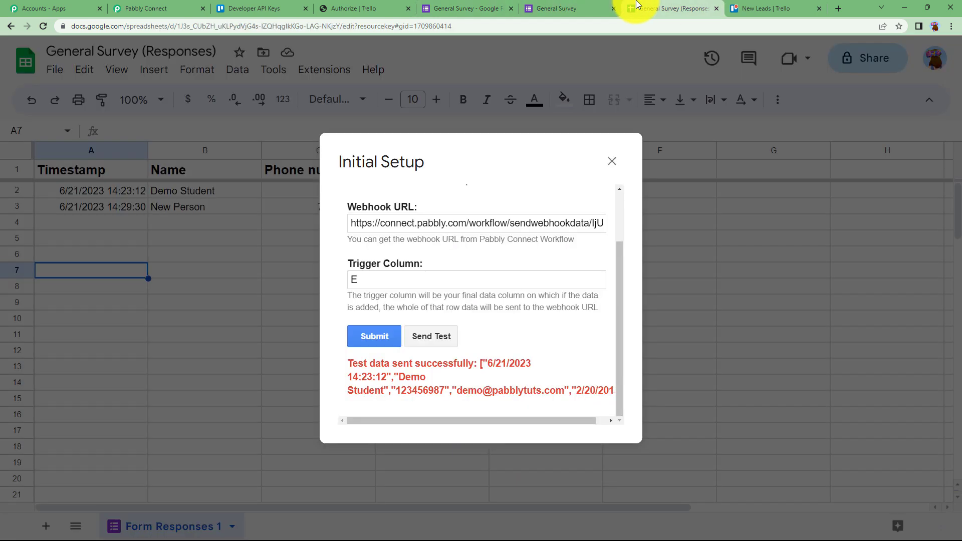
left_click(612, 157)
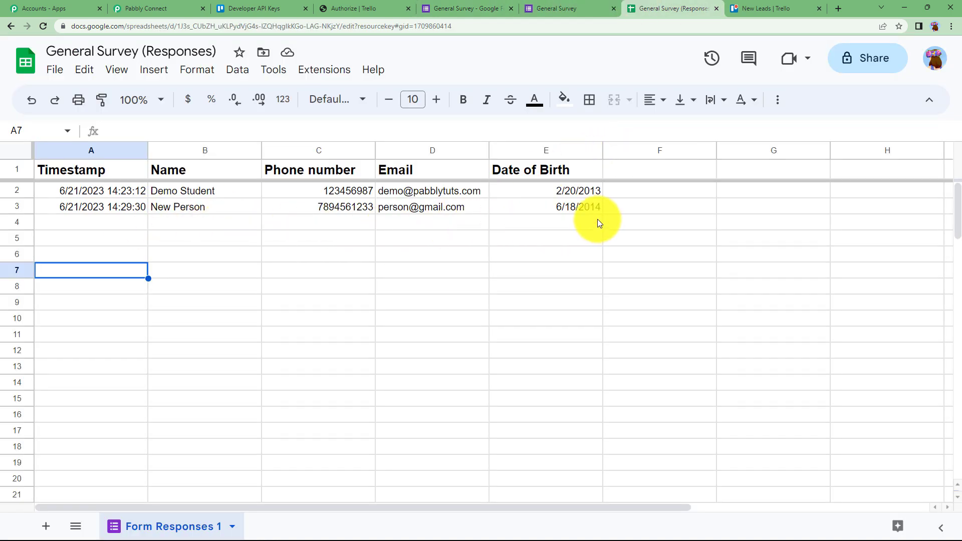
left_click(326, 72)
mouse_move(344, 217)
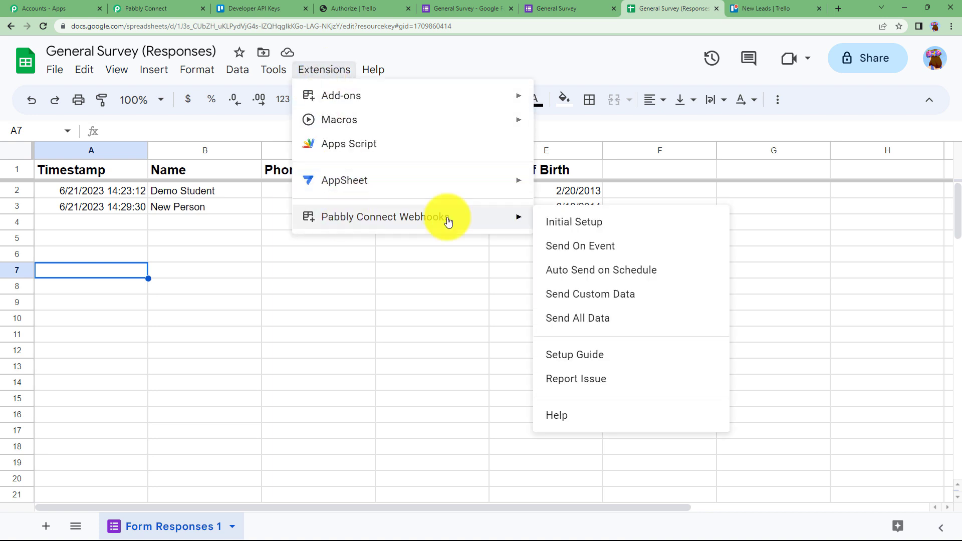
left_click(600, 247)
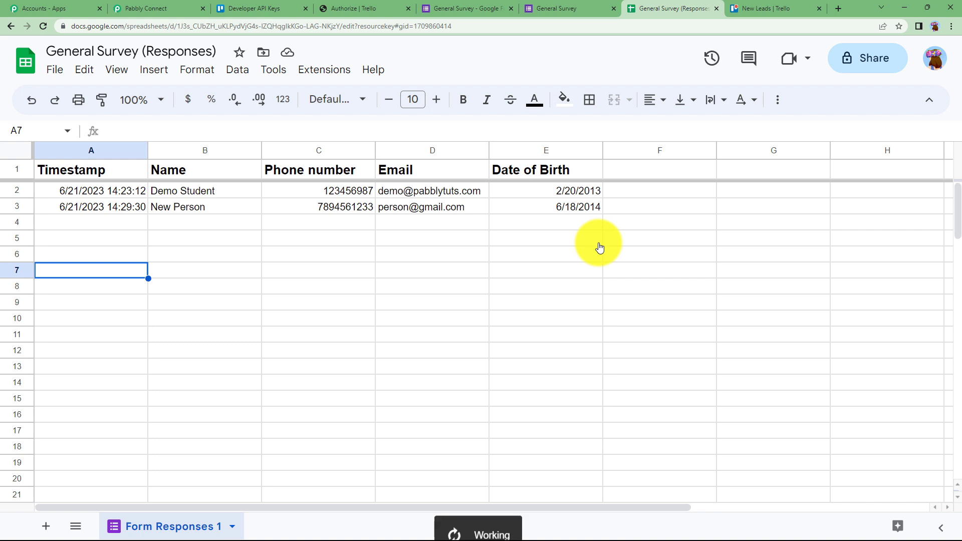
left_click(569, 221)
left_click(566, 239)
left_click(559, 274)
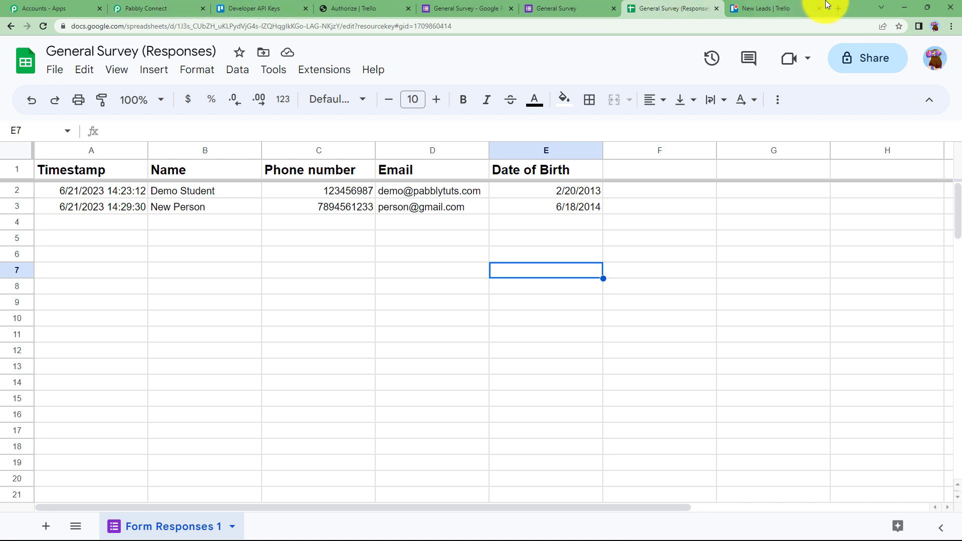
On the New Leads Trello board, open the New Person card in Contacted to review its details
left_click(769, 7)
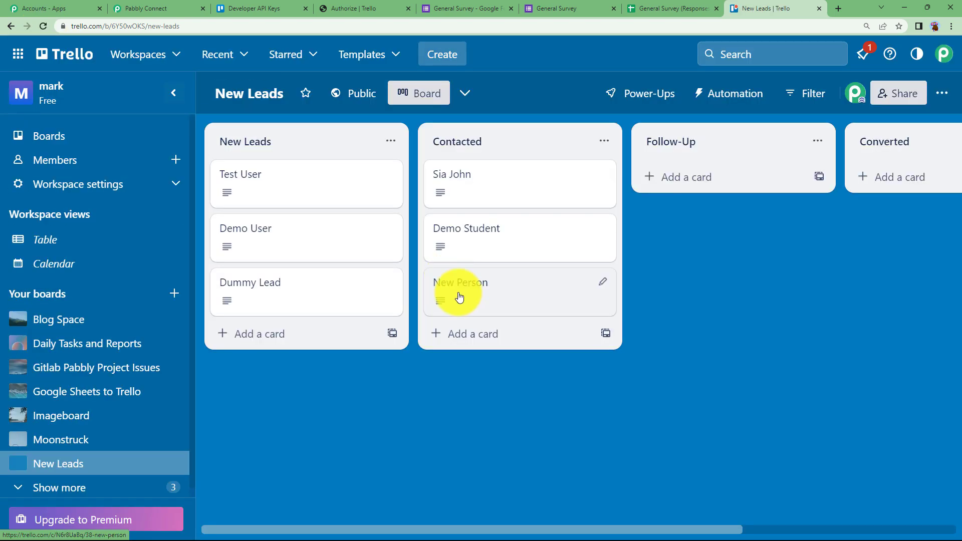
left_click(484, 300)
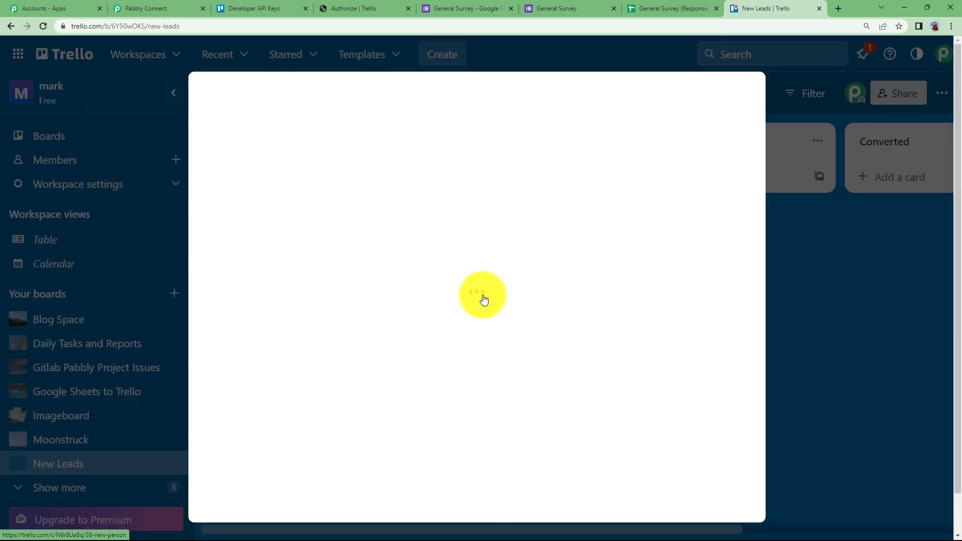